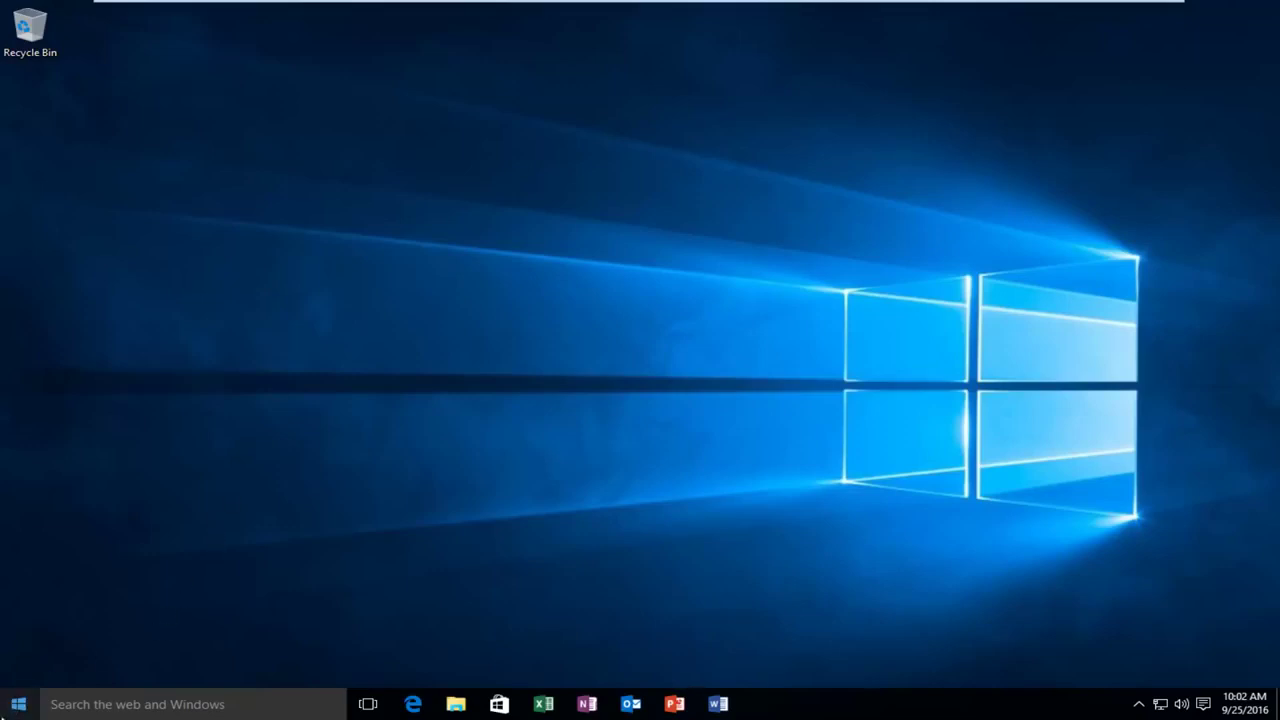
# Search Windows for "this pc", open This PC and maximize its window
pyautogui.click(18, 704)
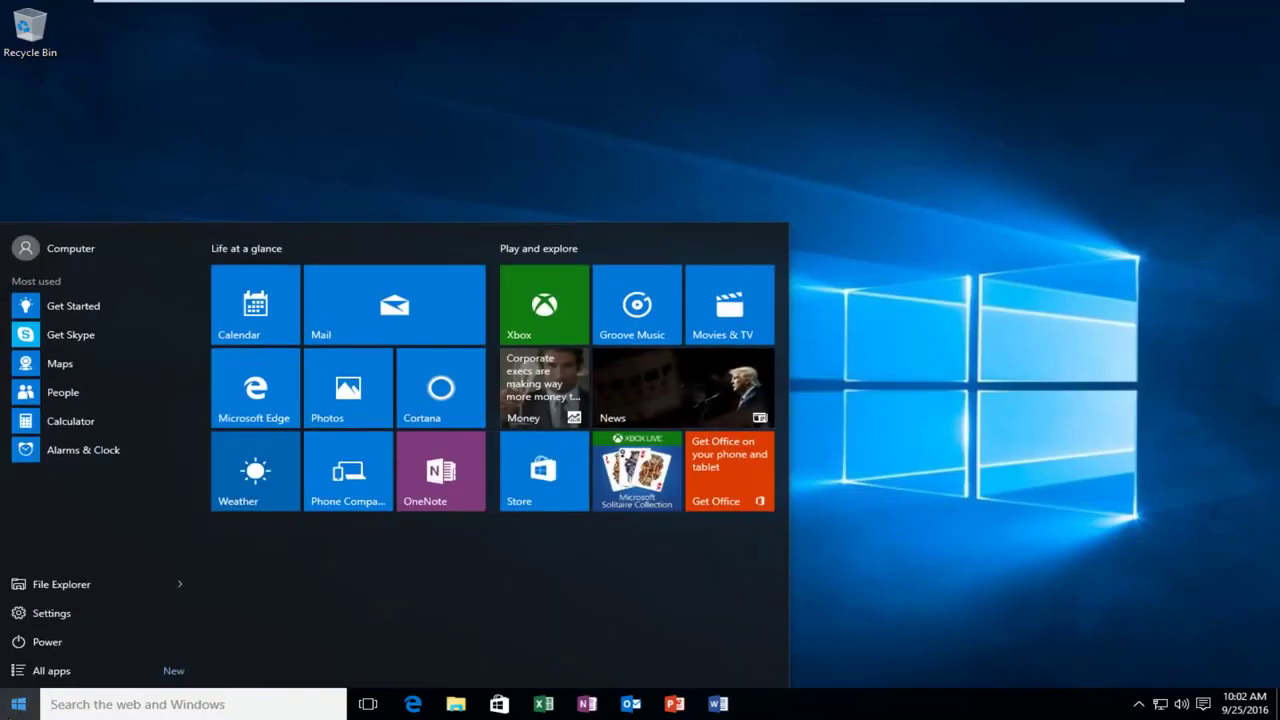
pyautogui.write('the')
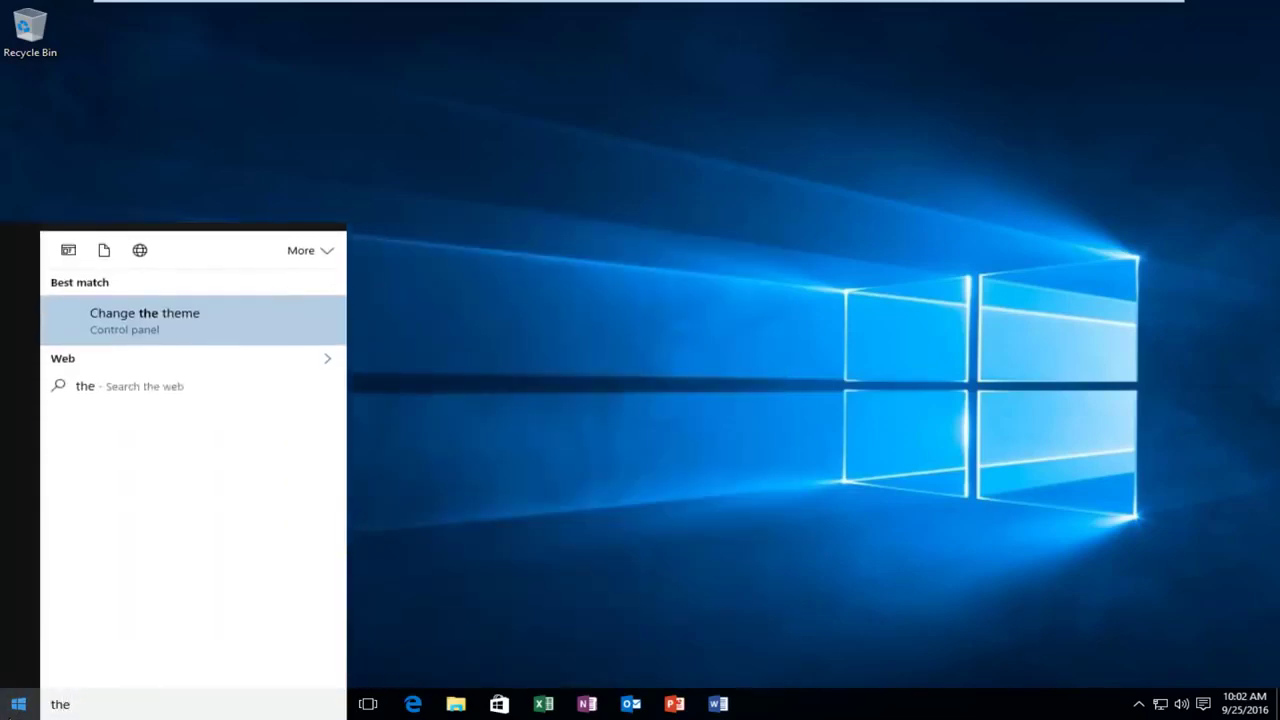
pyautogui.press('BackSpace')
pyautogui.press('BackSpace')
pyautogui.write('is')
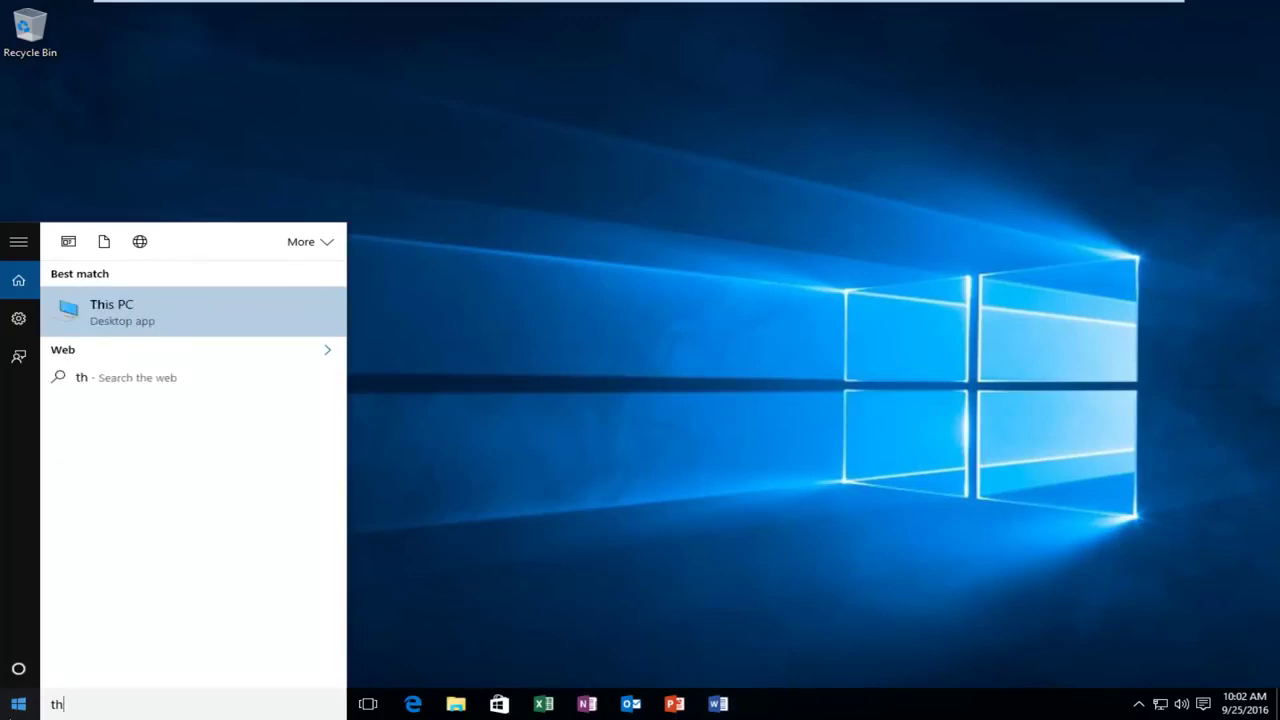
pyautogui.write(' pc')
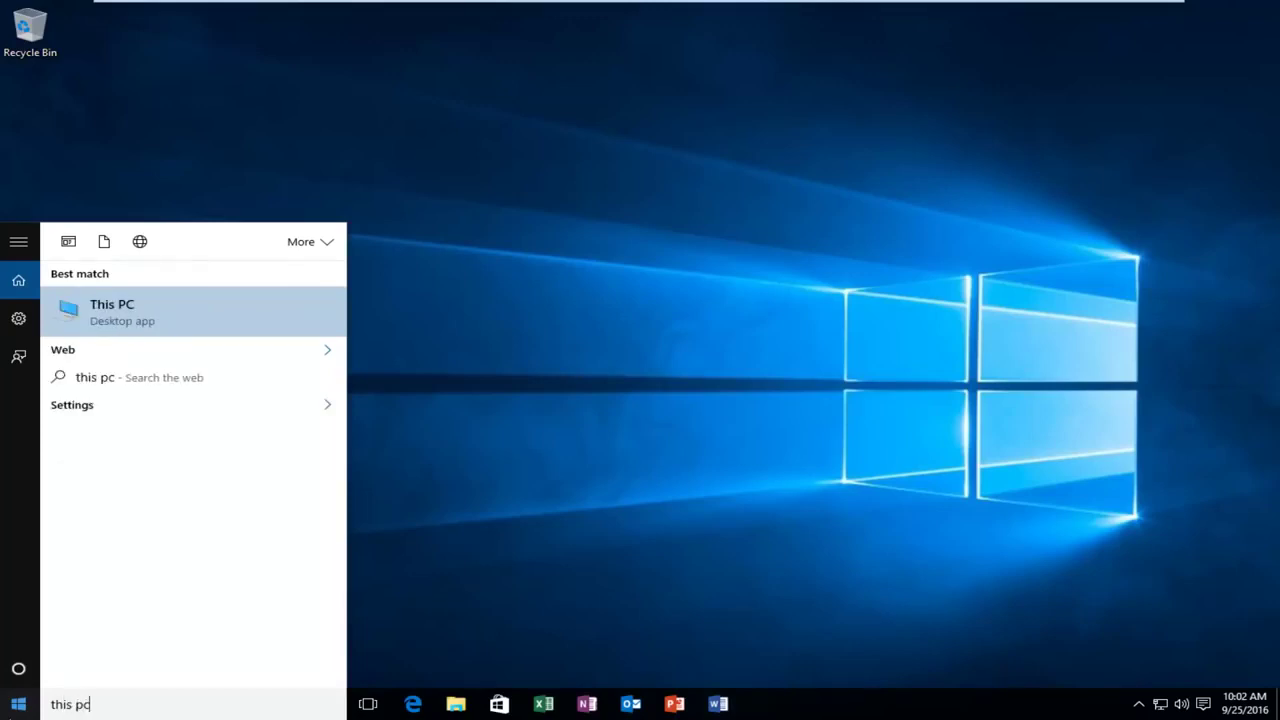
pyautogui.click(112, 311)
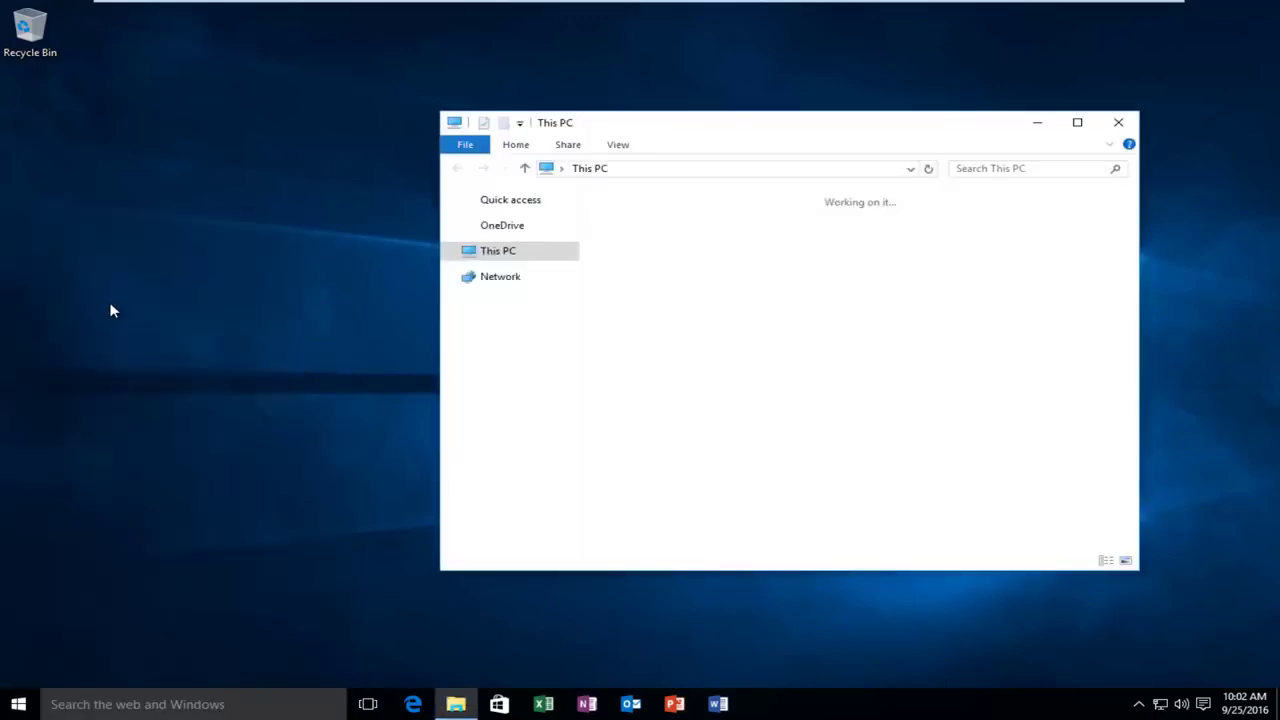
pyautogui.click(1078, 124)
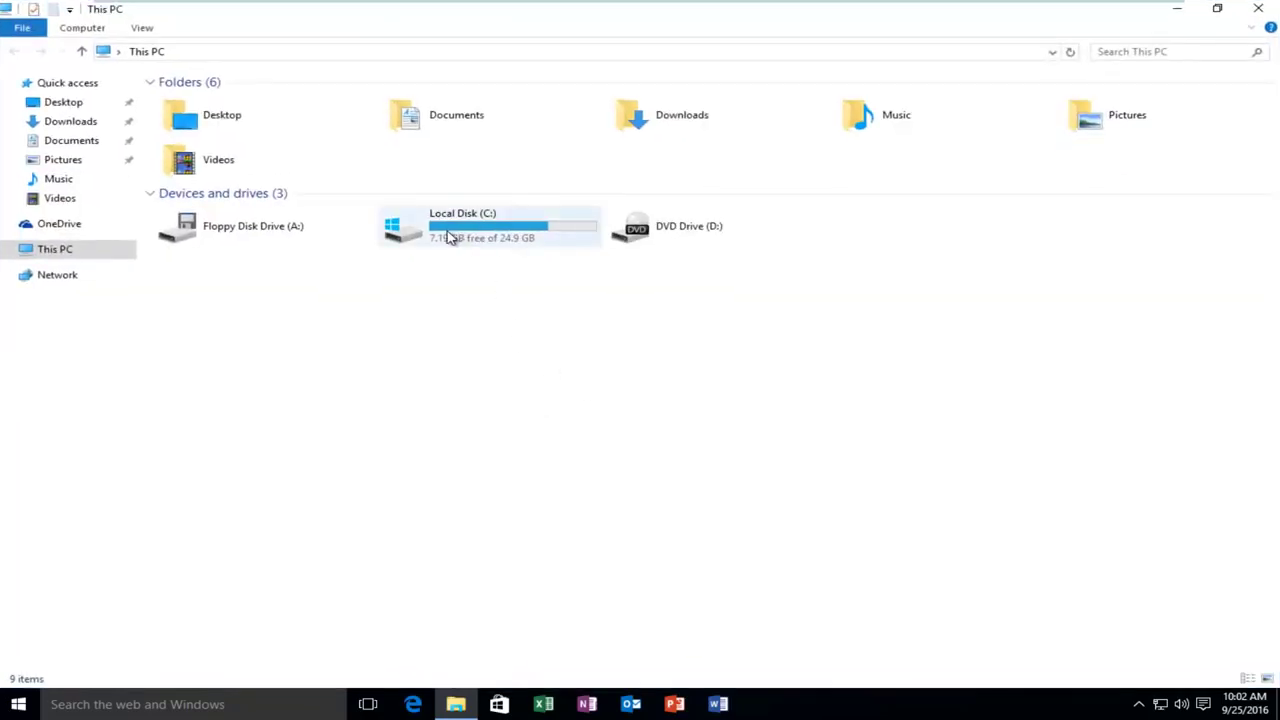
# Try to turn on BitLocker for Local Disk (C:), then cancel the wizard
pyautogui.moveTo(449, 237)
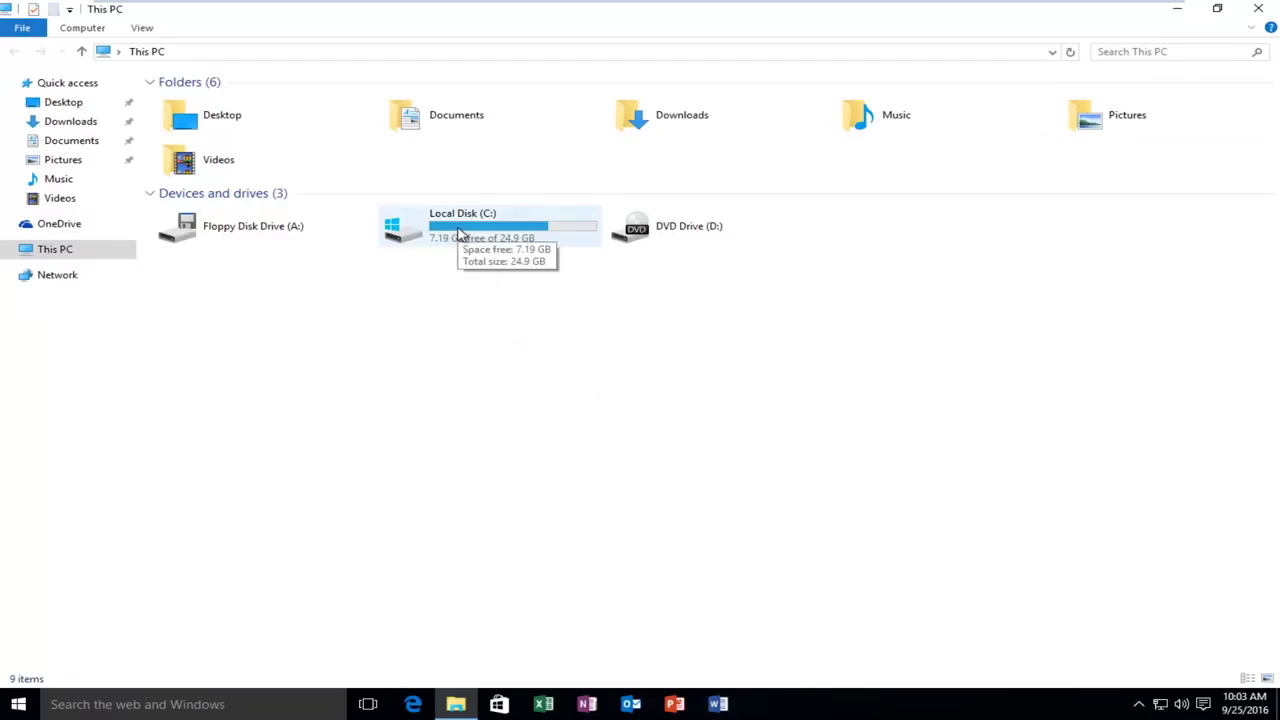
pyautogui.rightClick(465, 238)
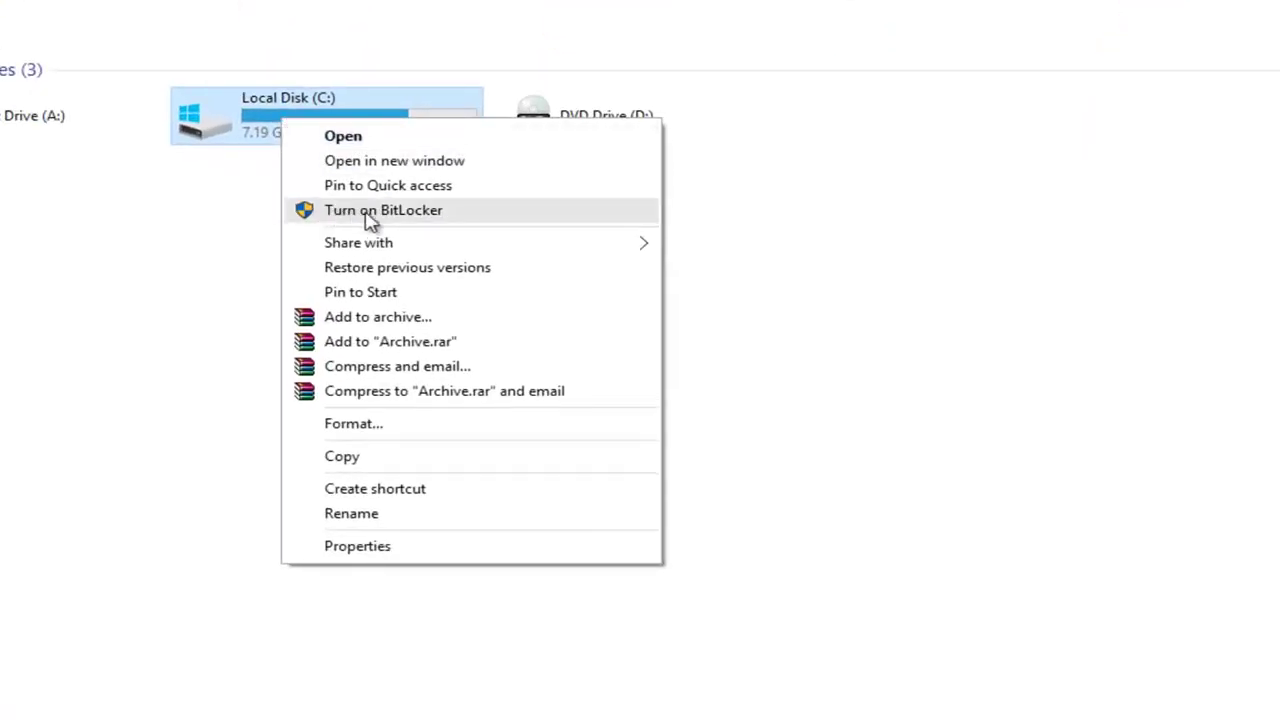
pyautogui.click(409, 218)
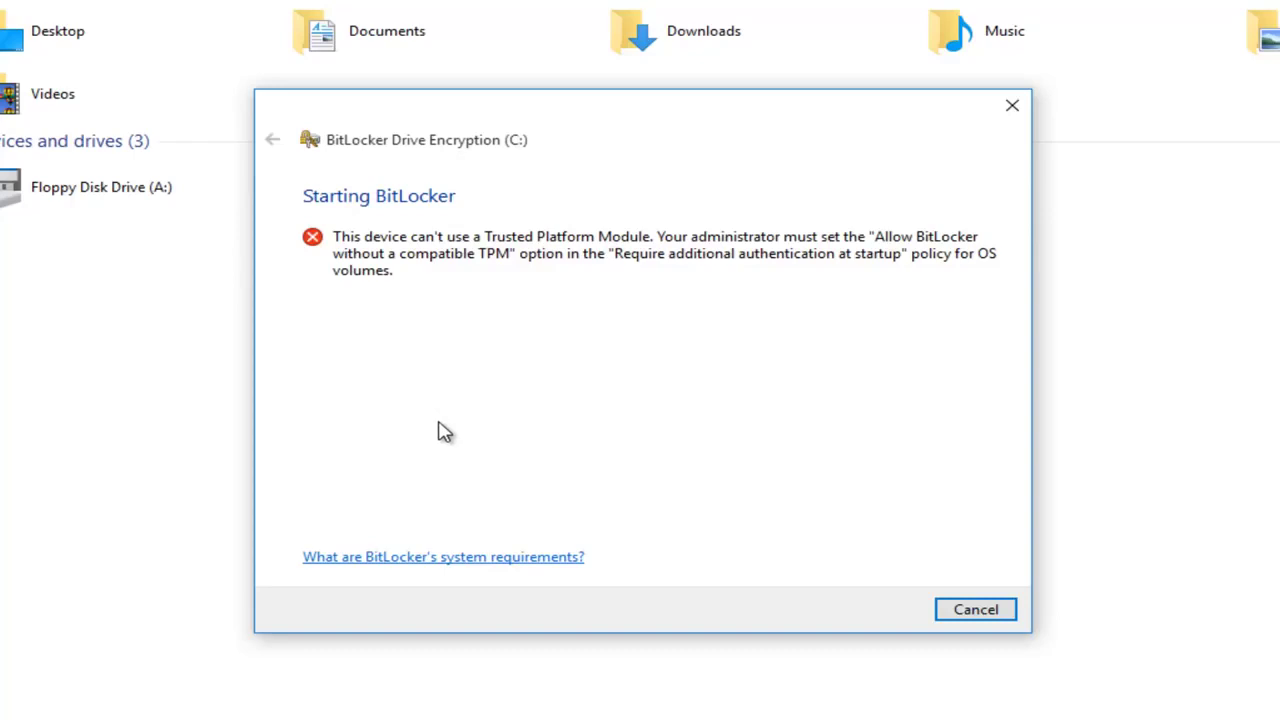
pyautogui.click(970, 617)
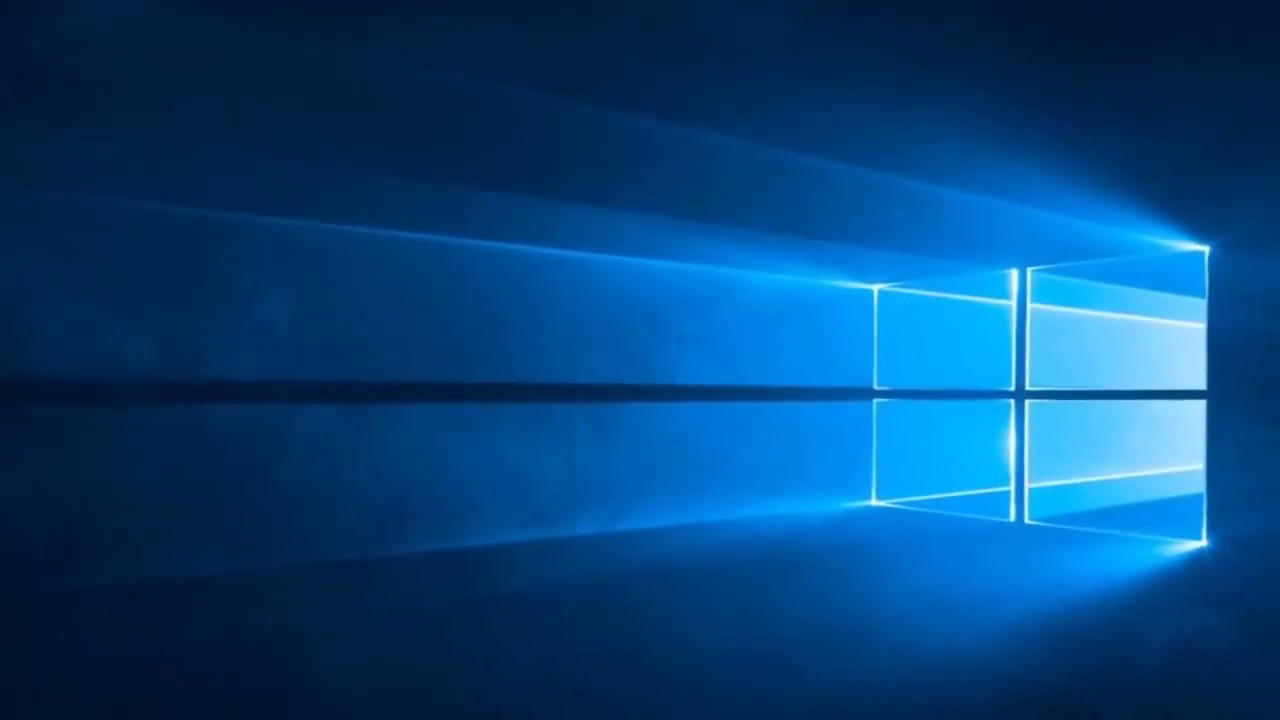
# Find the group policy editor through Windows search, open it and maximize its window
pyautogui.press('super')
pyautogui.write('loc')
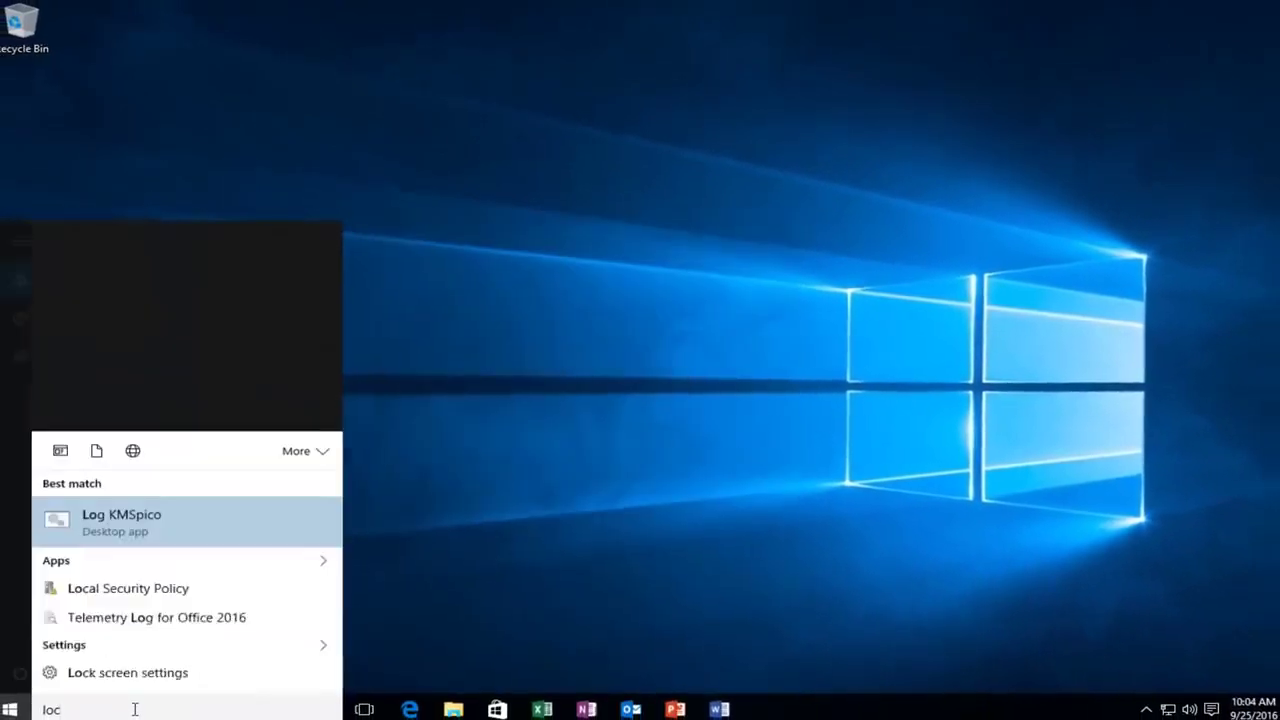
pyautogui.write('al group ')
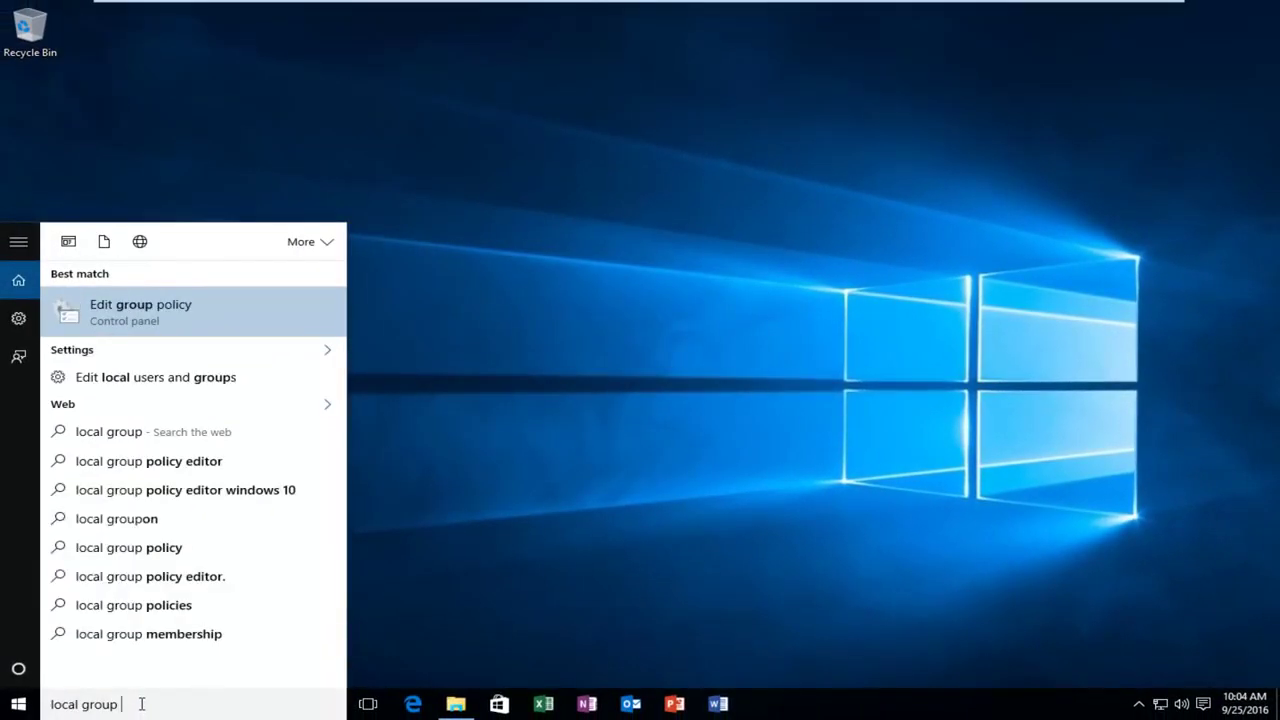
pyautogui.write('polic')
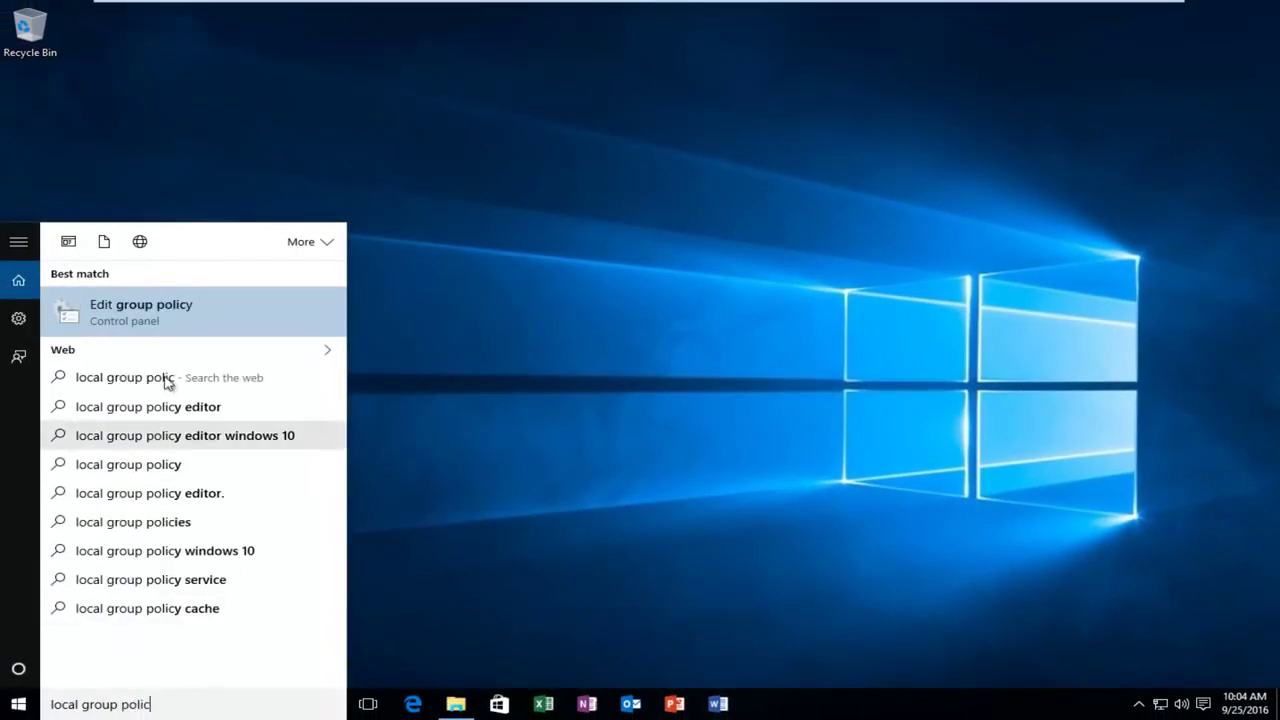
pyautogui.click(122, 311)
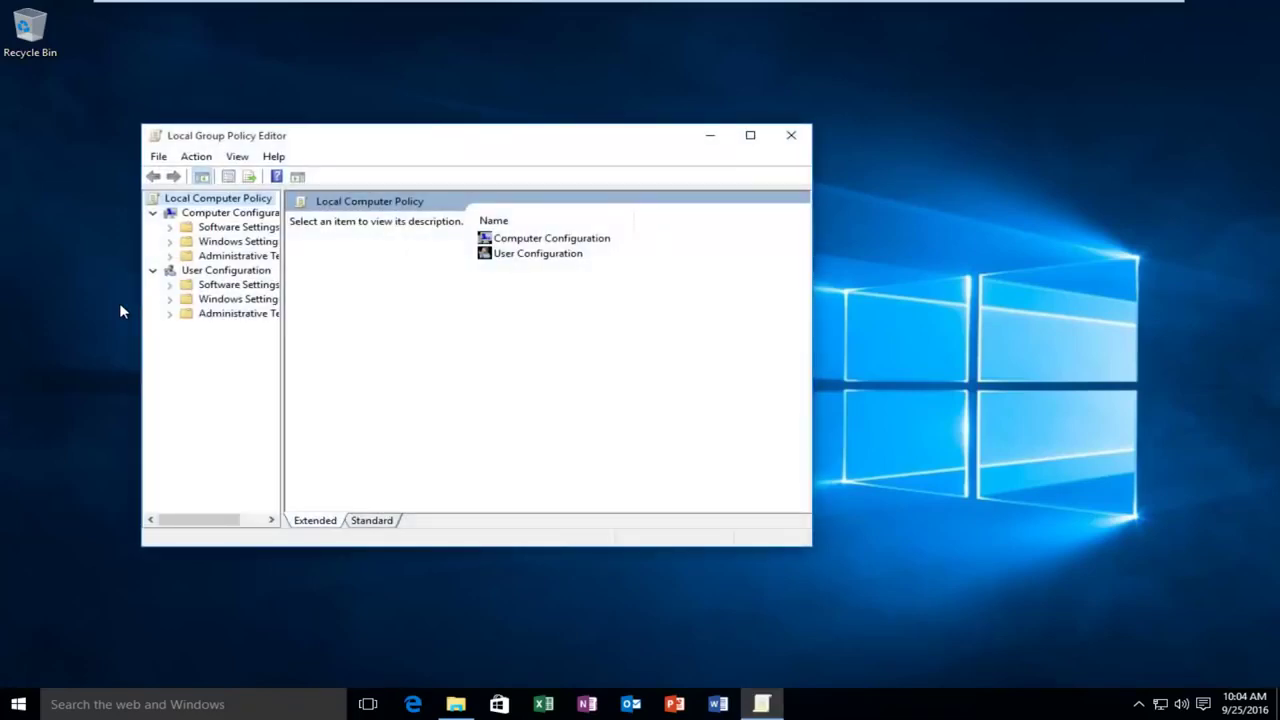
pyautogui.click(742, 141)
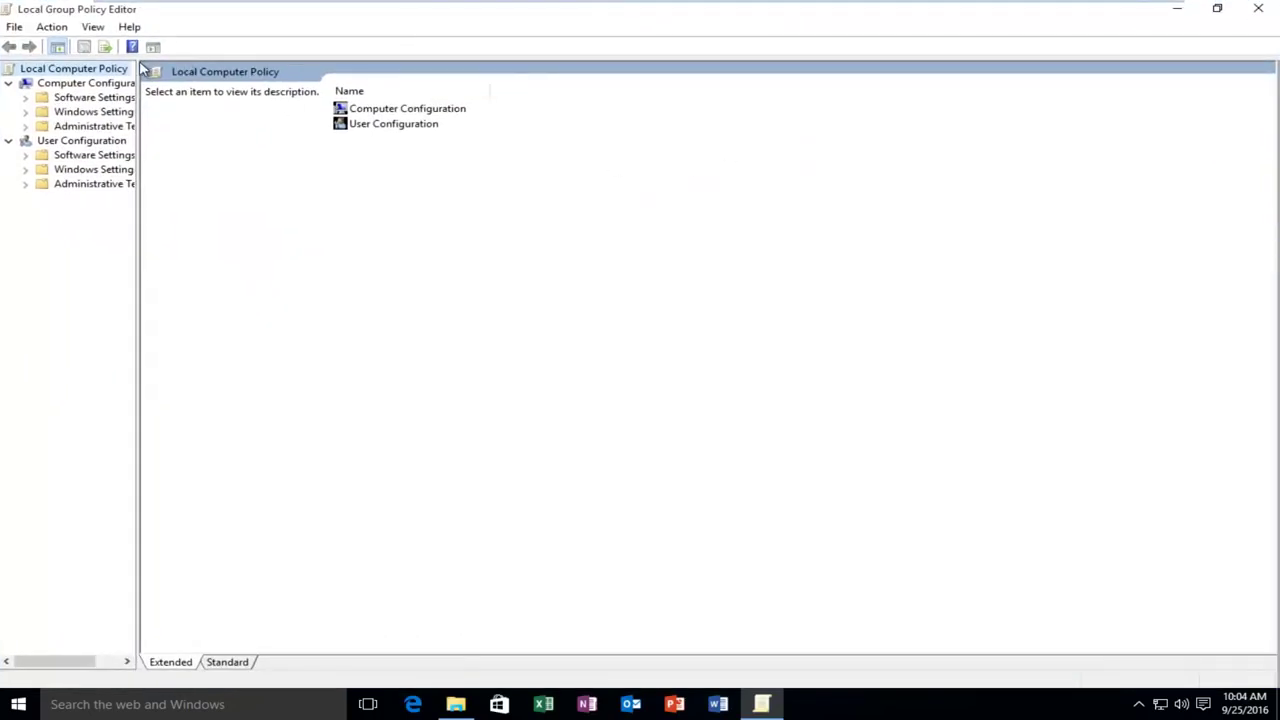
# Show the Operating System Drives settings under Computer Configuration, Administrative Templates, Windows Components, BitLocker Drive Encryption
pyautogui.moveTo(138, 70); pyautogui.dragTo(228, 78)
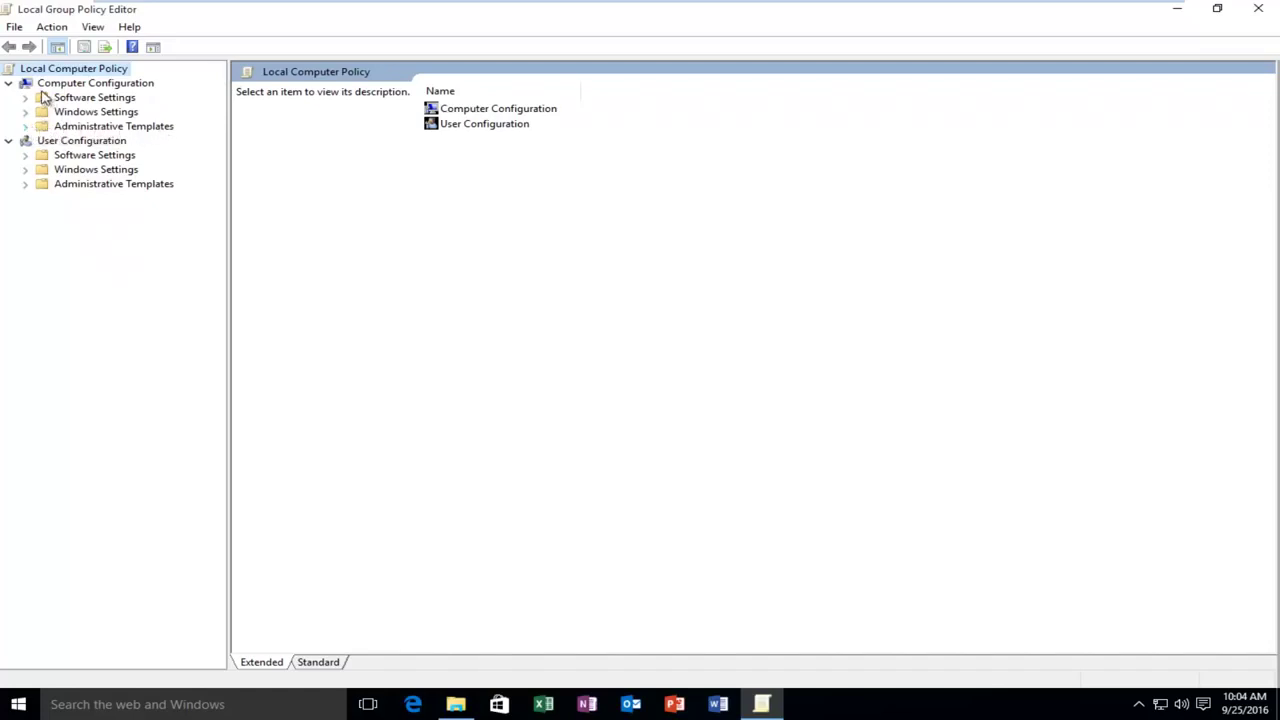
pyautogui.click(25, 127)
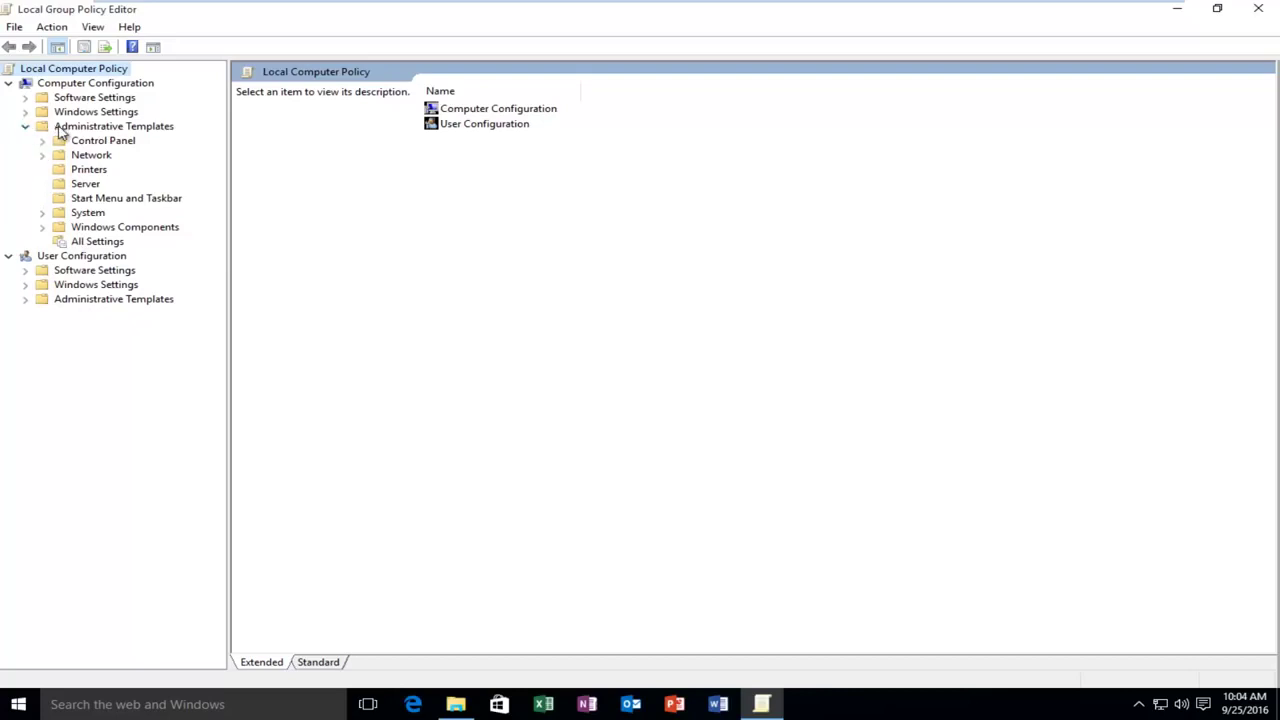
pyautogui.click(42, 228)
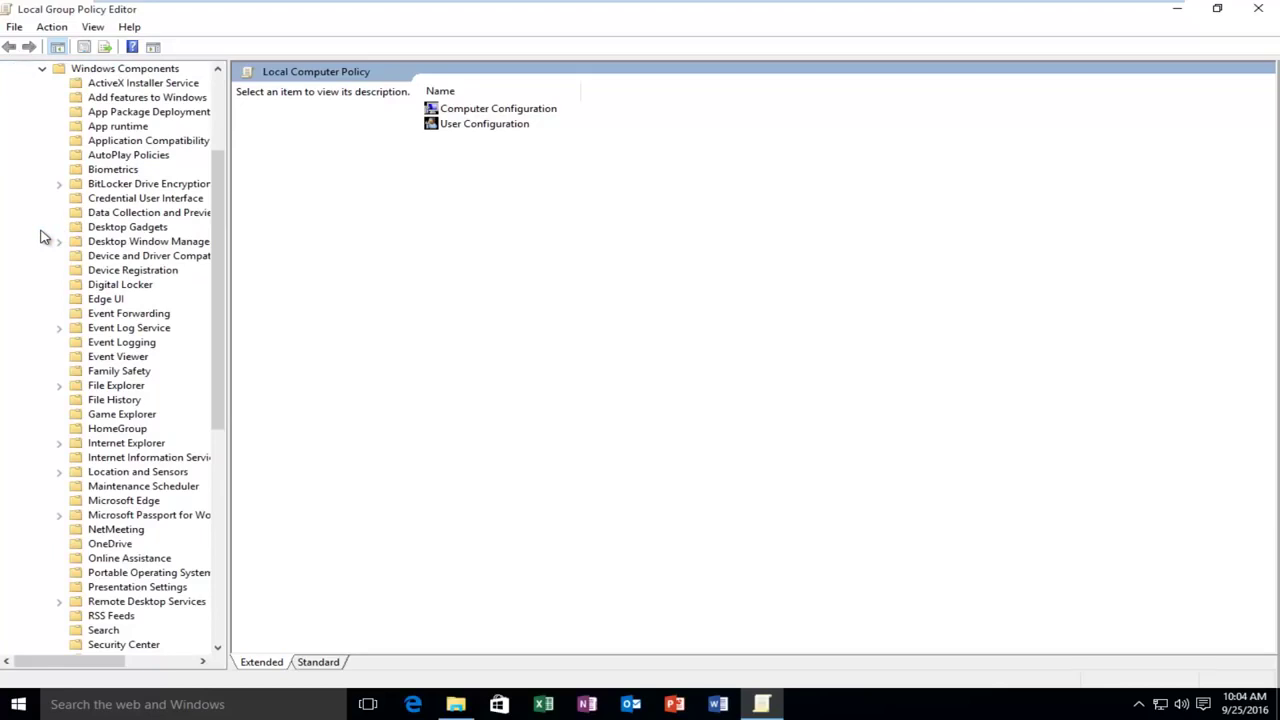
pyautogui.click(60, 184)
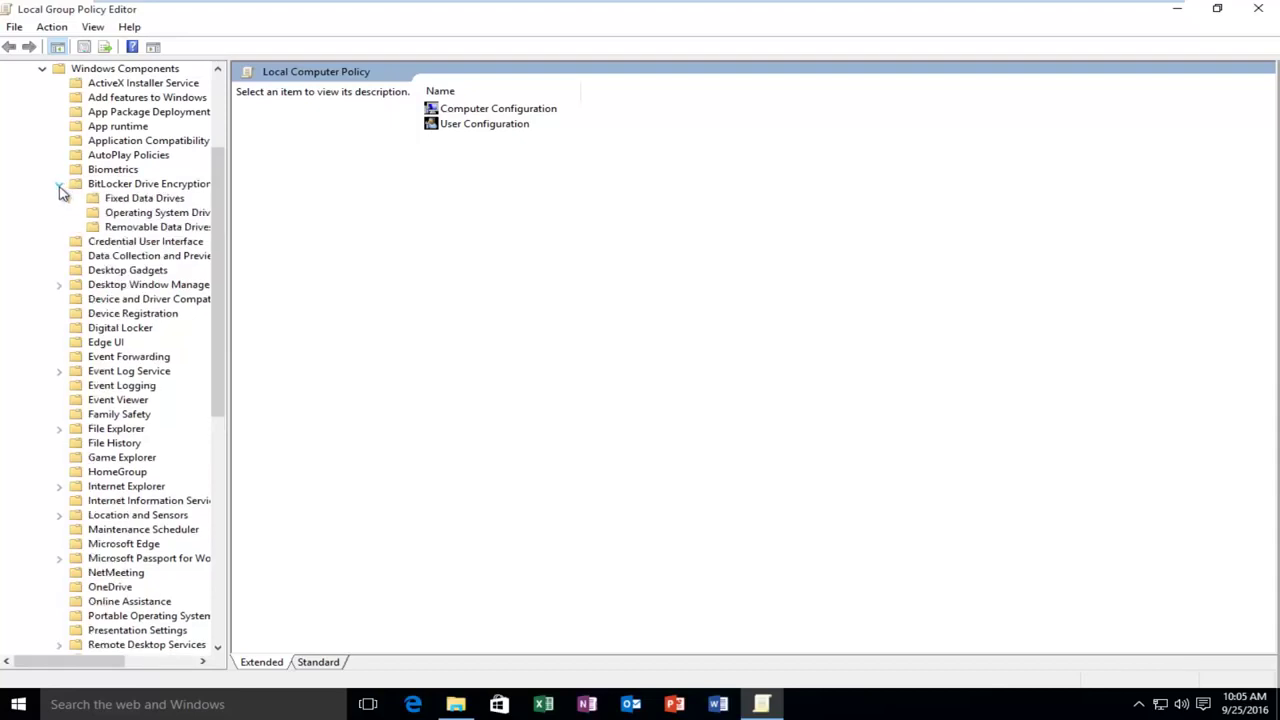
pyautogui.click(112, 215)
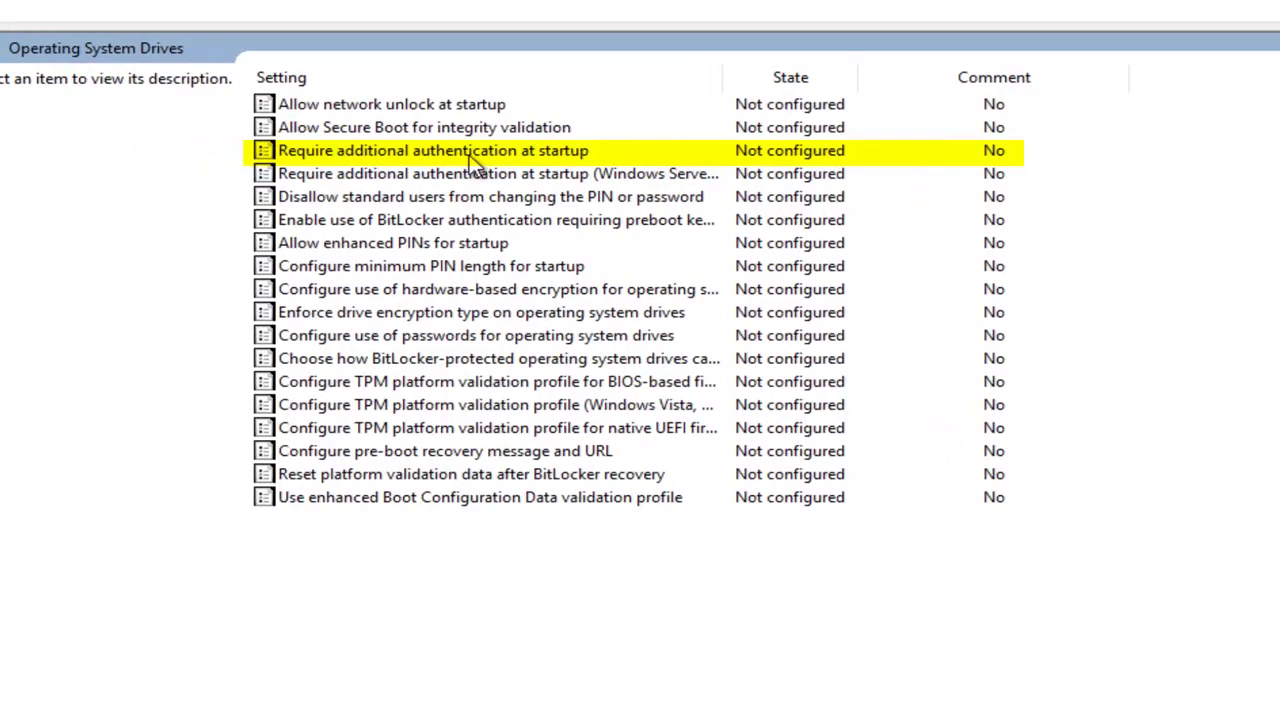
# Enable the "Require additional authentication at startup" policy, with BitLocker allowed without a compatible TPM, and close the policy editor
pyautogui.doubleClick(475, 173)
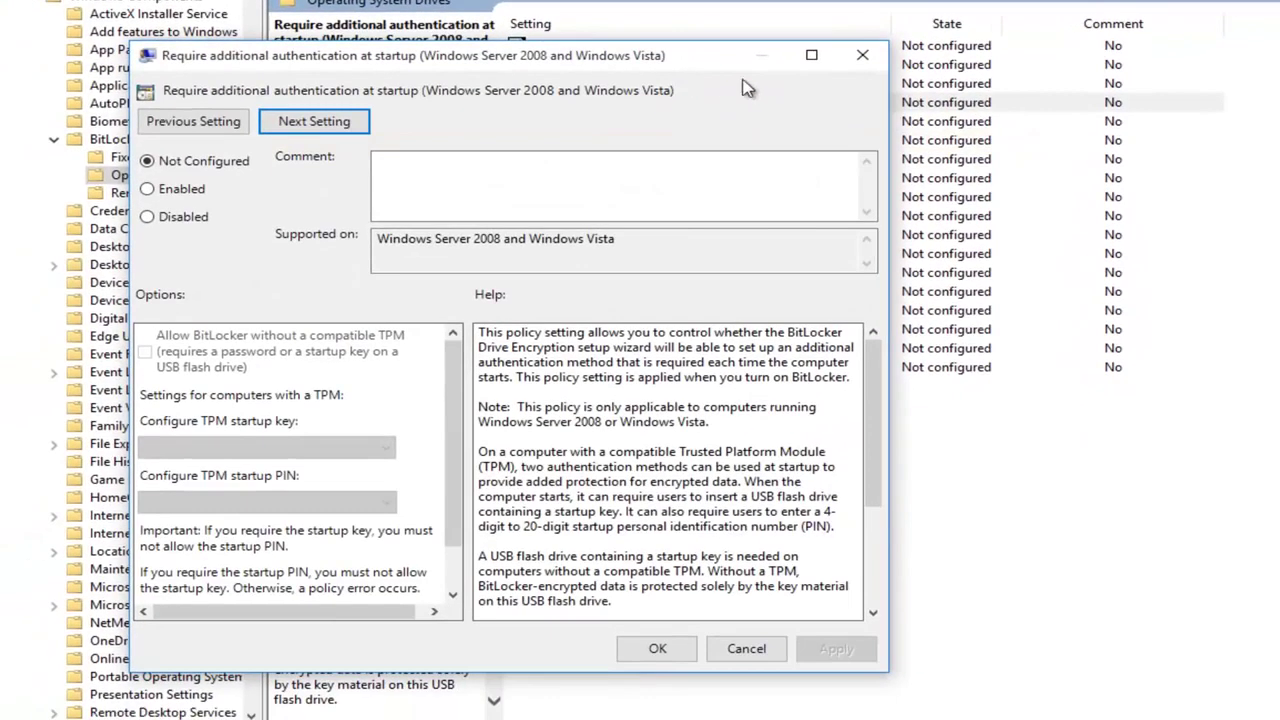
pyautogui.click(858, 60)
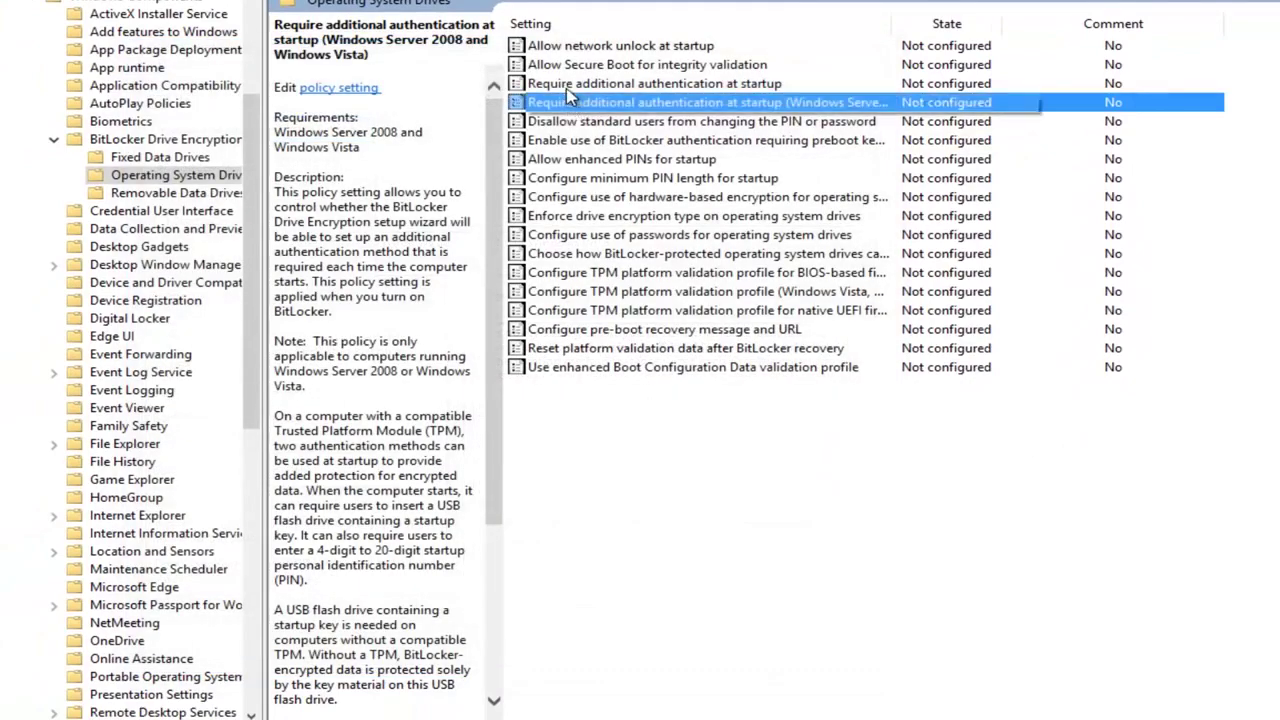
pyautogui.click(567, 86)
pyautogui.doubleClick(567, 88)
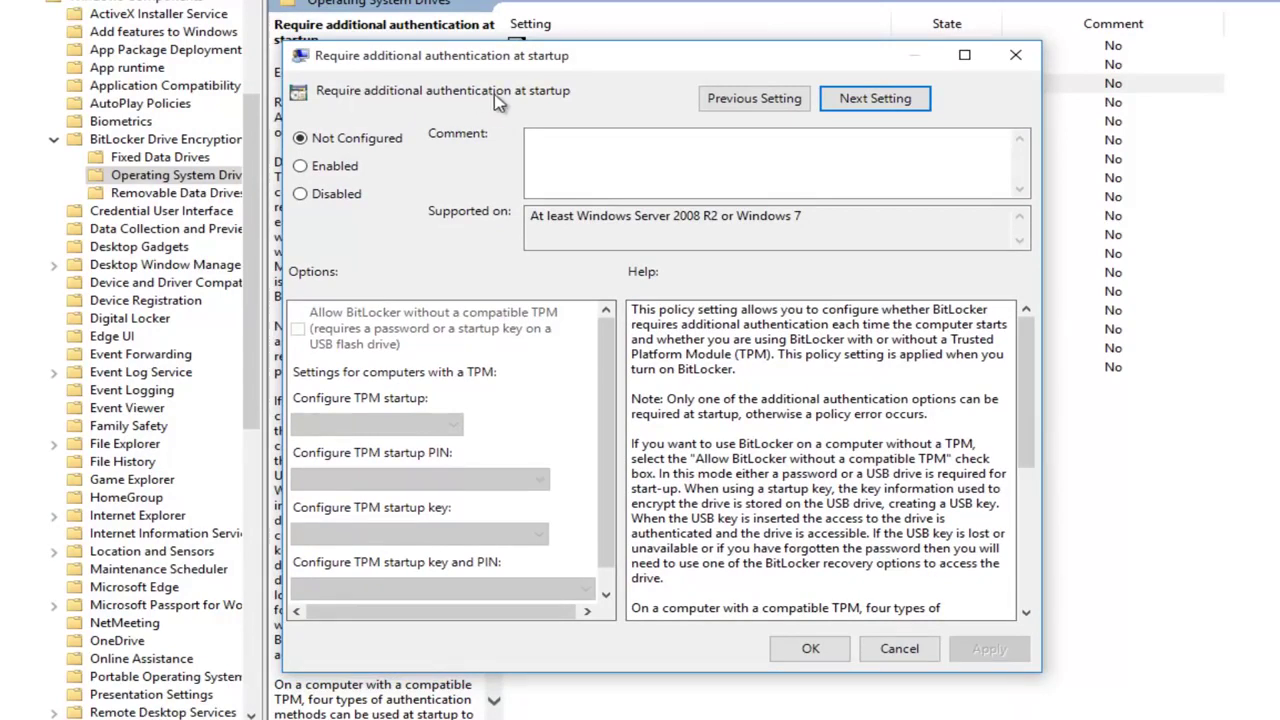
pyautogui.click(302, 168)
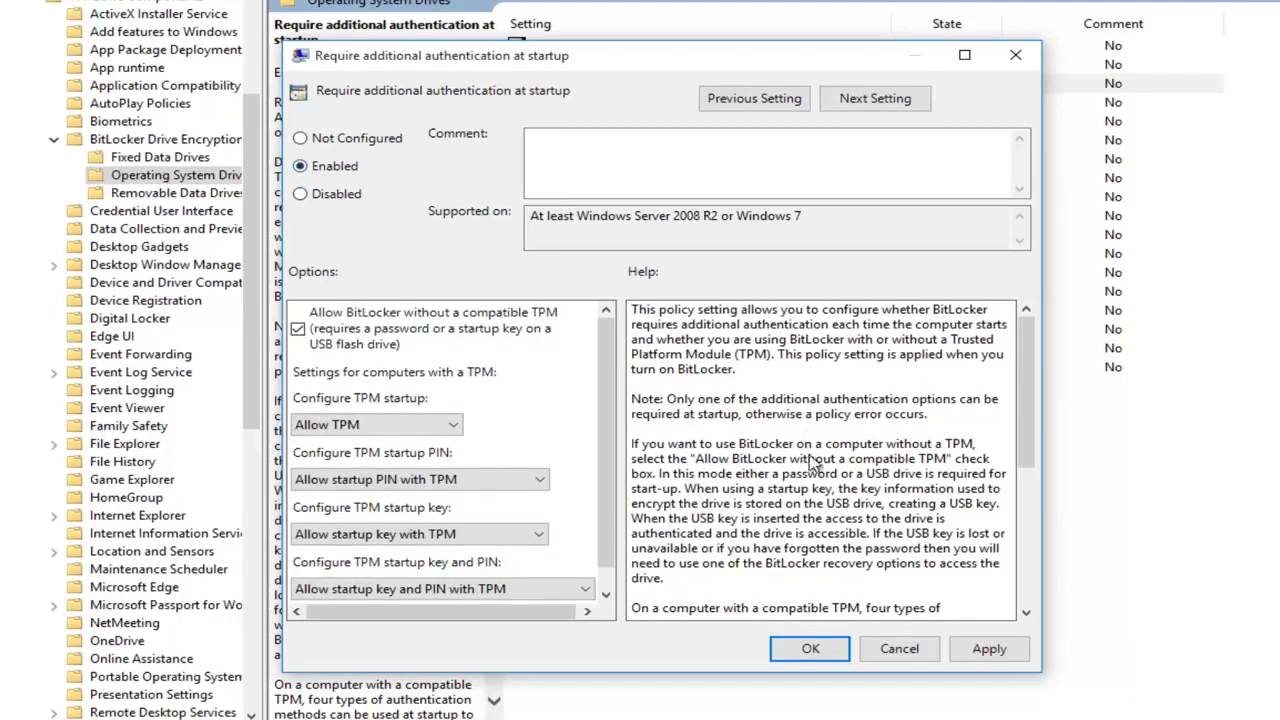
pyautogui.click(987, 655)
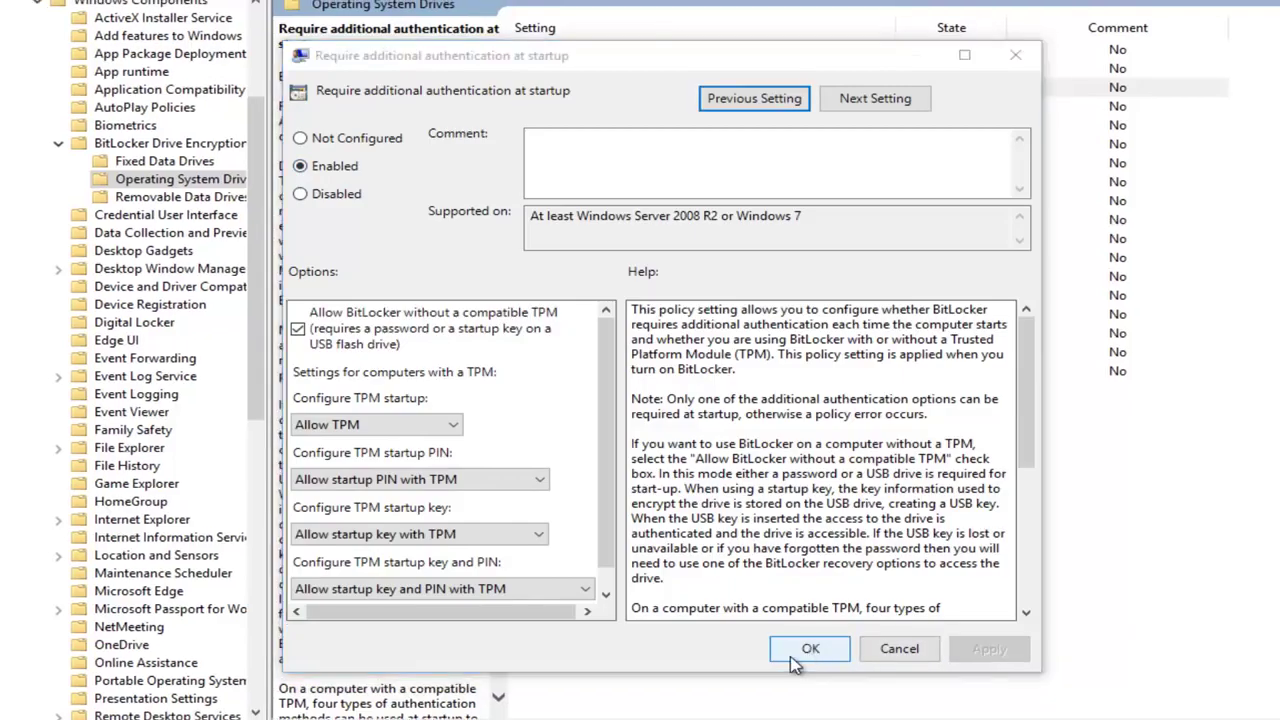
pyautogui.click(810, 650)
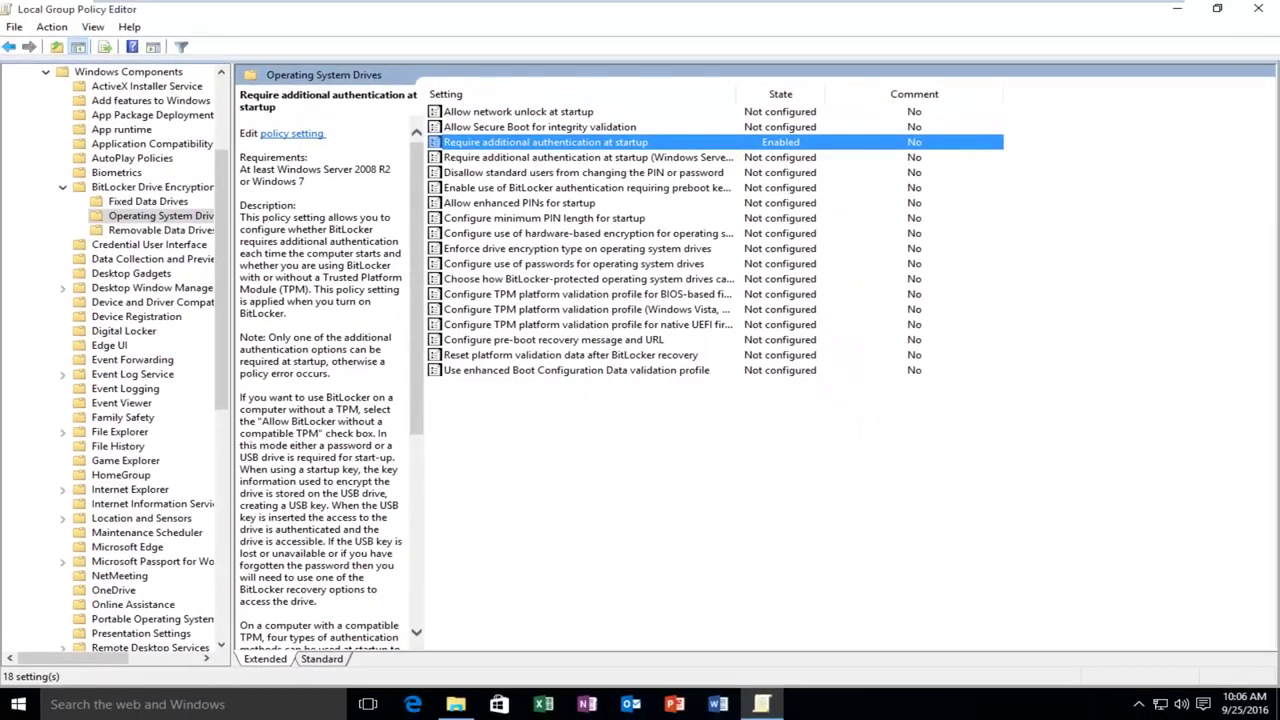
pyautogui.click(1264, 9)
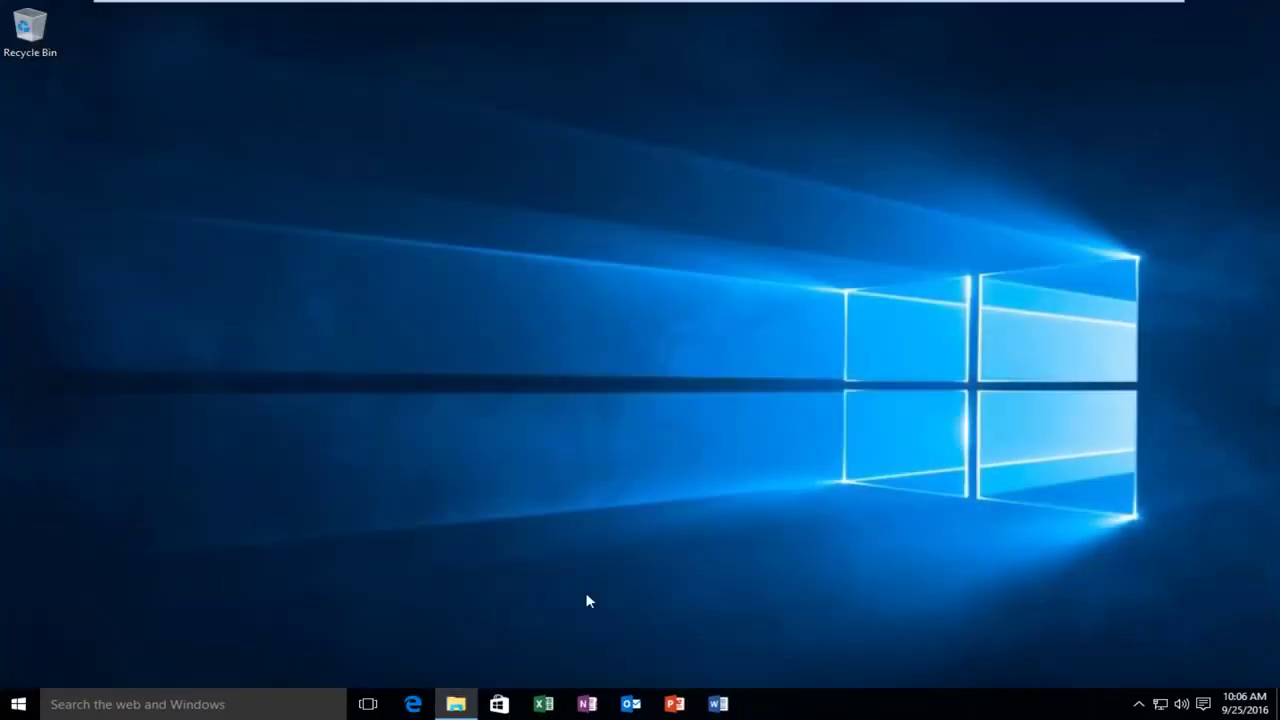
# Return to This PC in File Explorer and turn on BitLocker for Local Disk (C:)
pyautogui.click(456, 704)
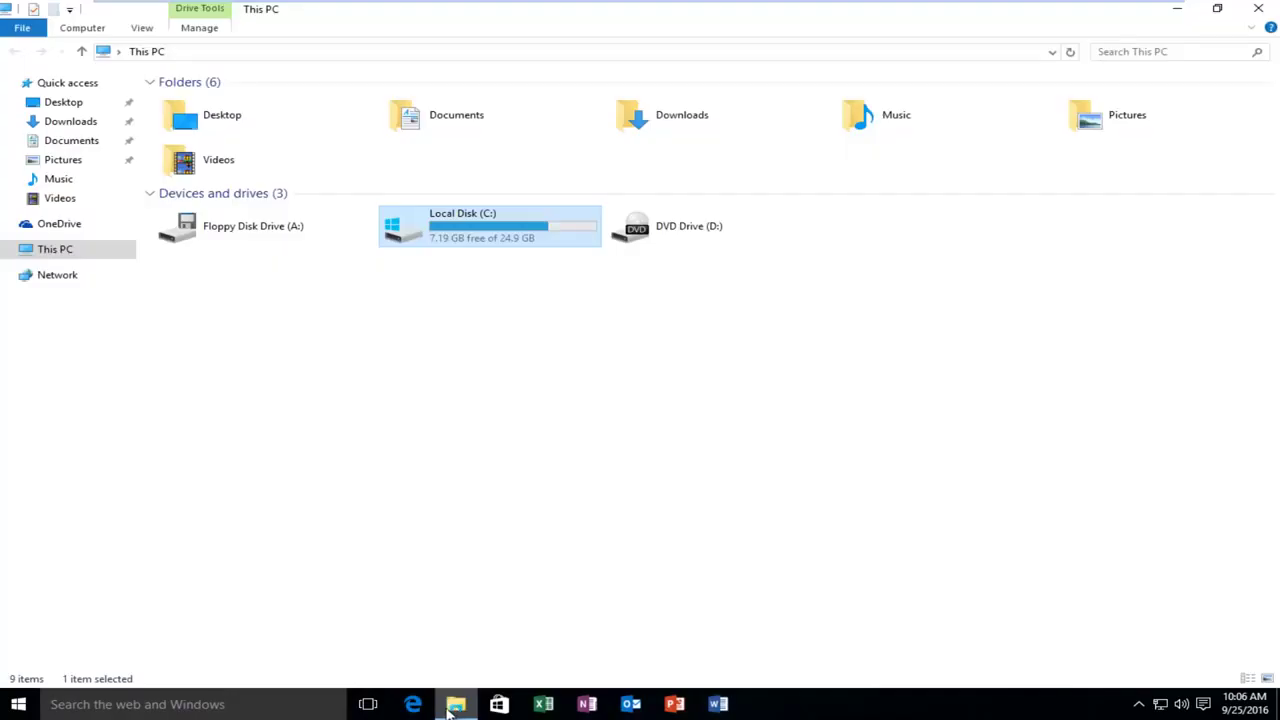
pyautogui.click(354, 455)
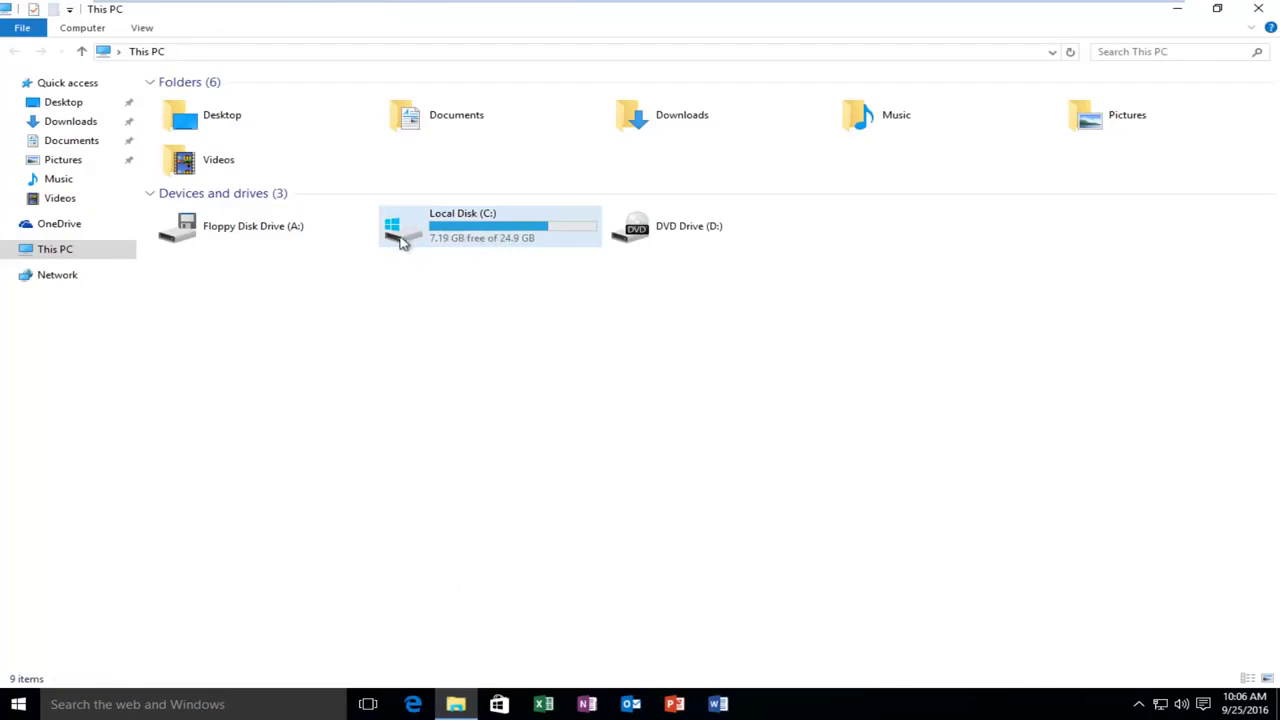
pyautogui.rightClick(473, 221)
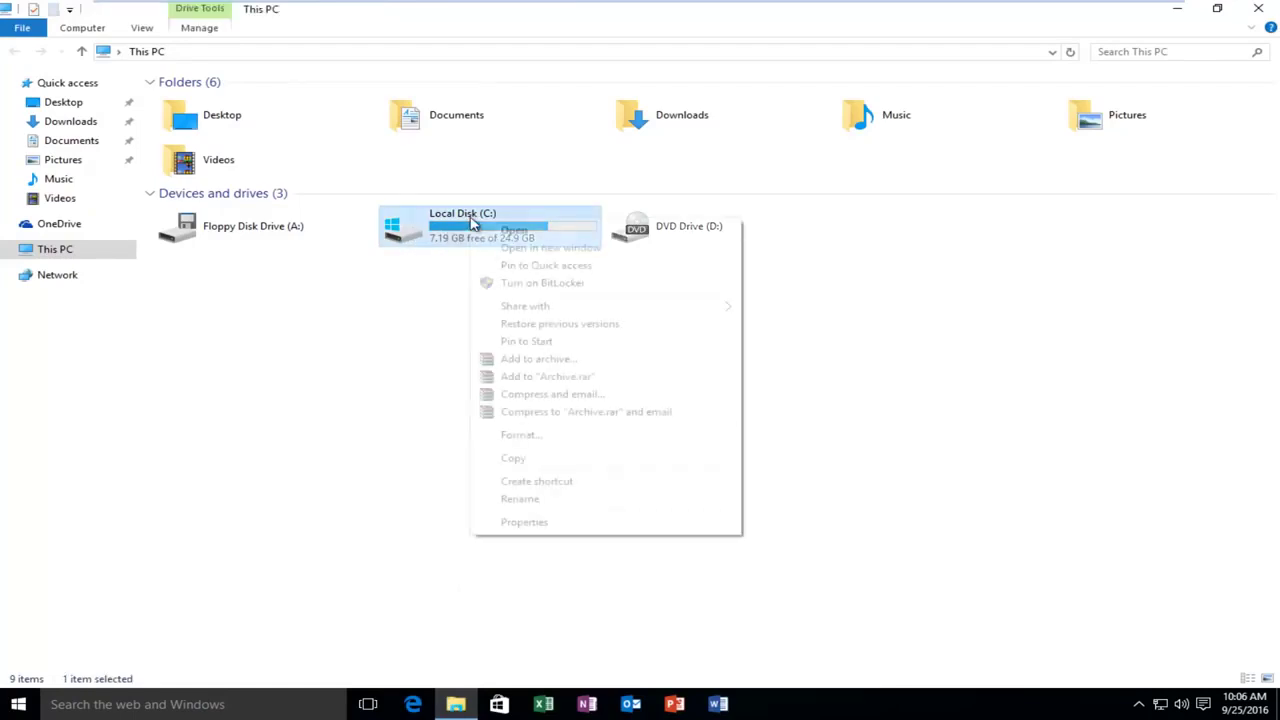
pyautogui.click(530, 285)
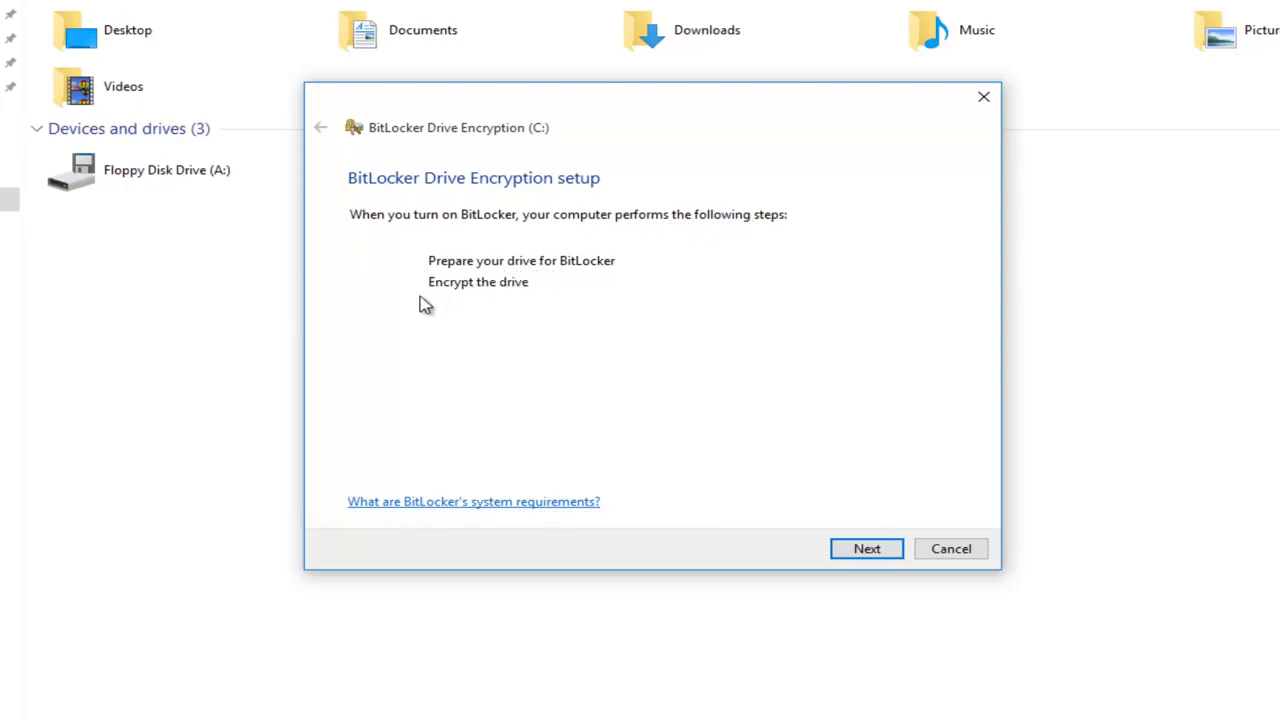
# Proceed through the BitLocker setup to prepare drive C:, expanding the preparation details, and restart the computer
pyautogui.click(860, 551)
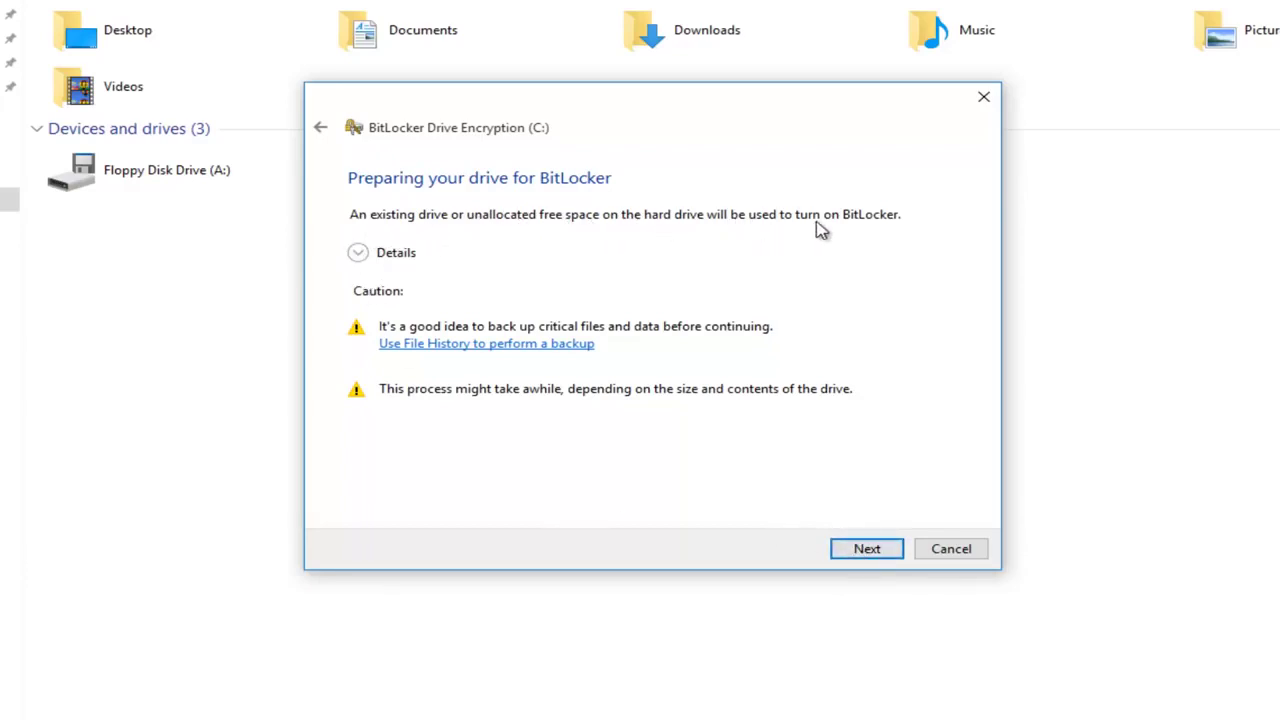
pyautogui.click(362, 254)
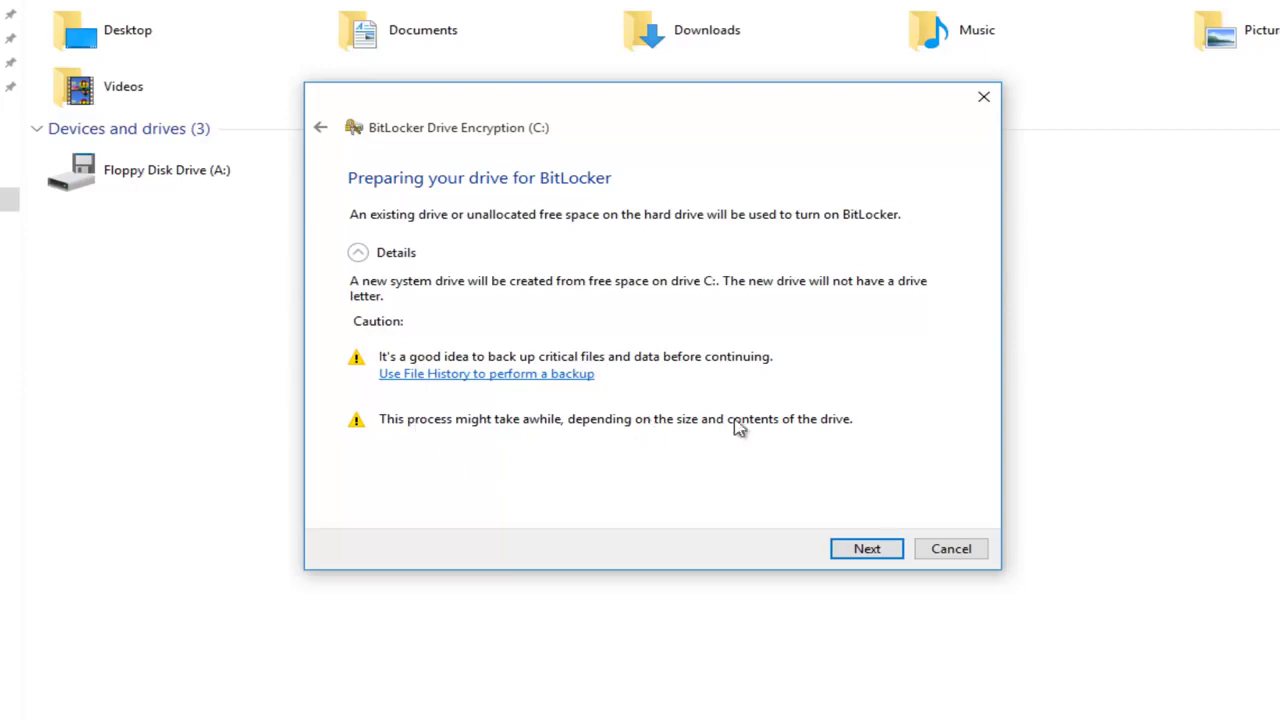
pyautogui.click(862, 552)
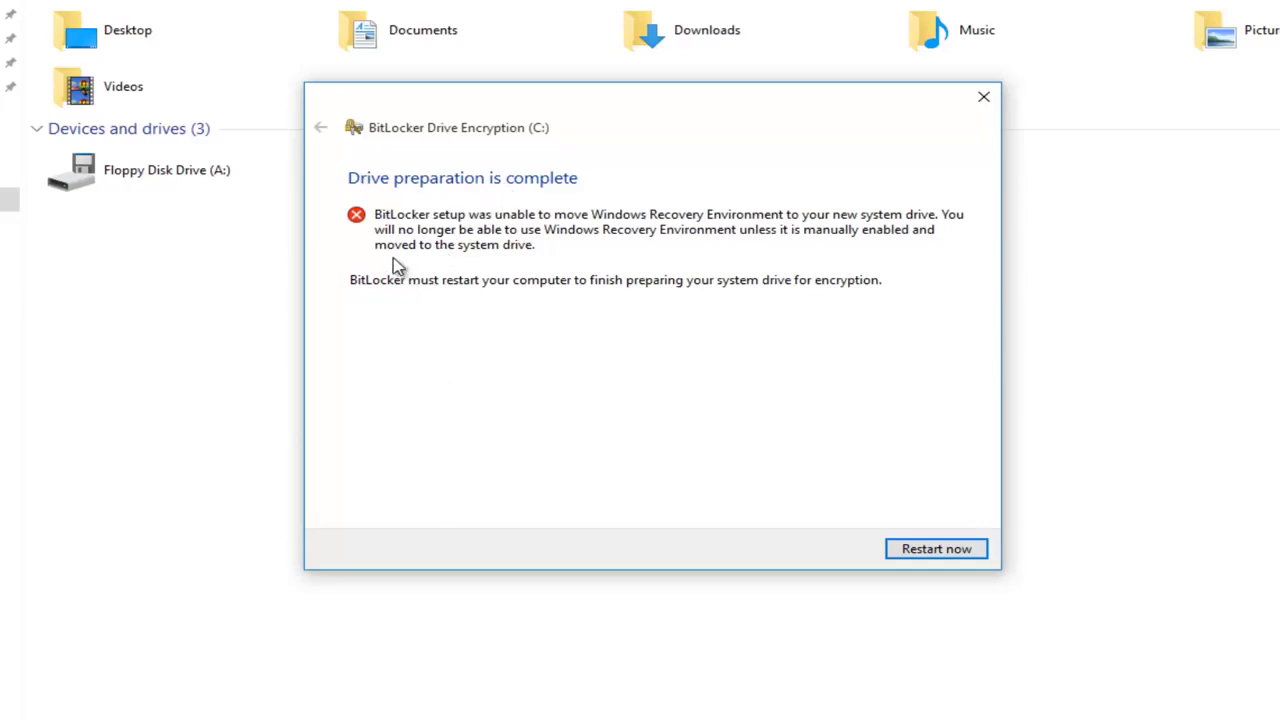
pyautogui.click(916, 553)
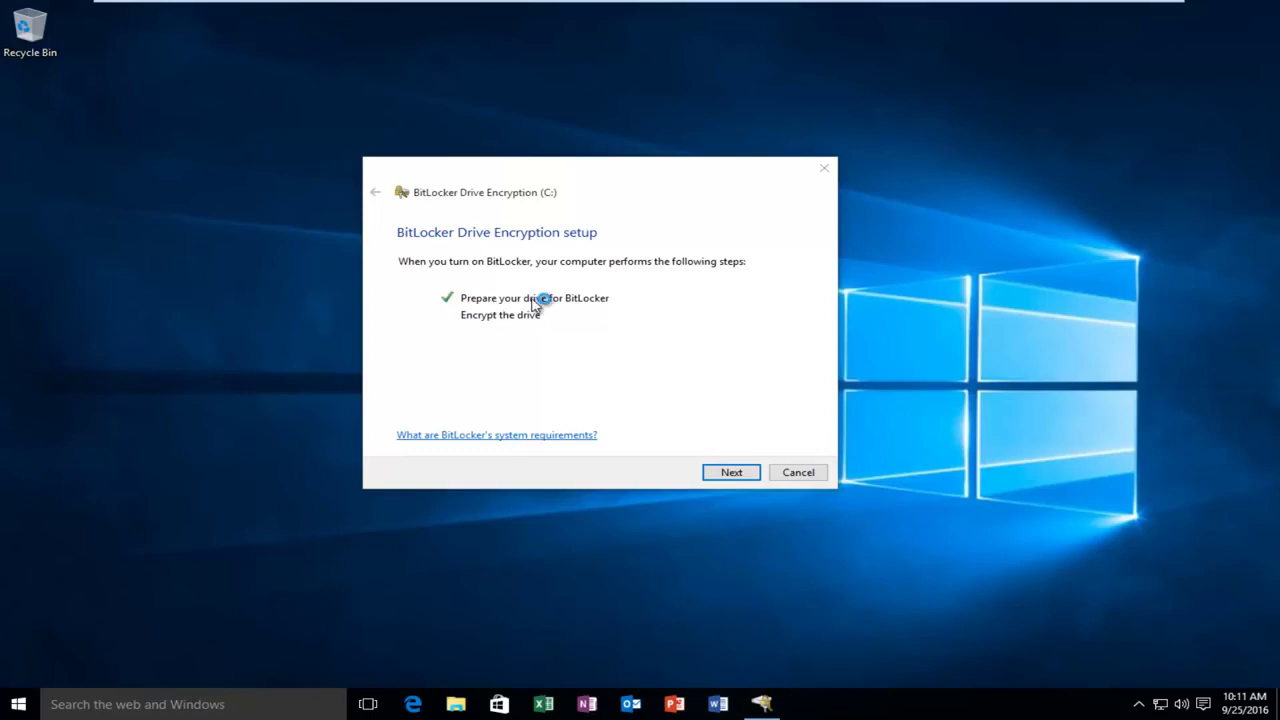
# Continue the BitLocker setup for drive C:, choose password unlock at startup, and enter and confirm the new drive password
pyautogui.click(727, 474)
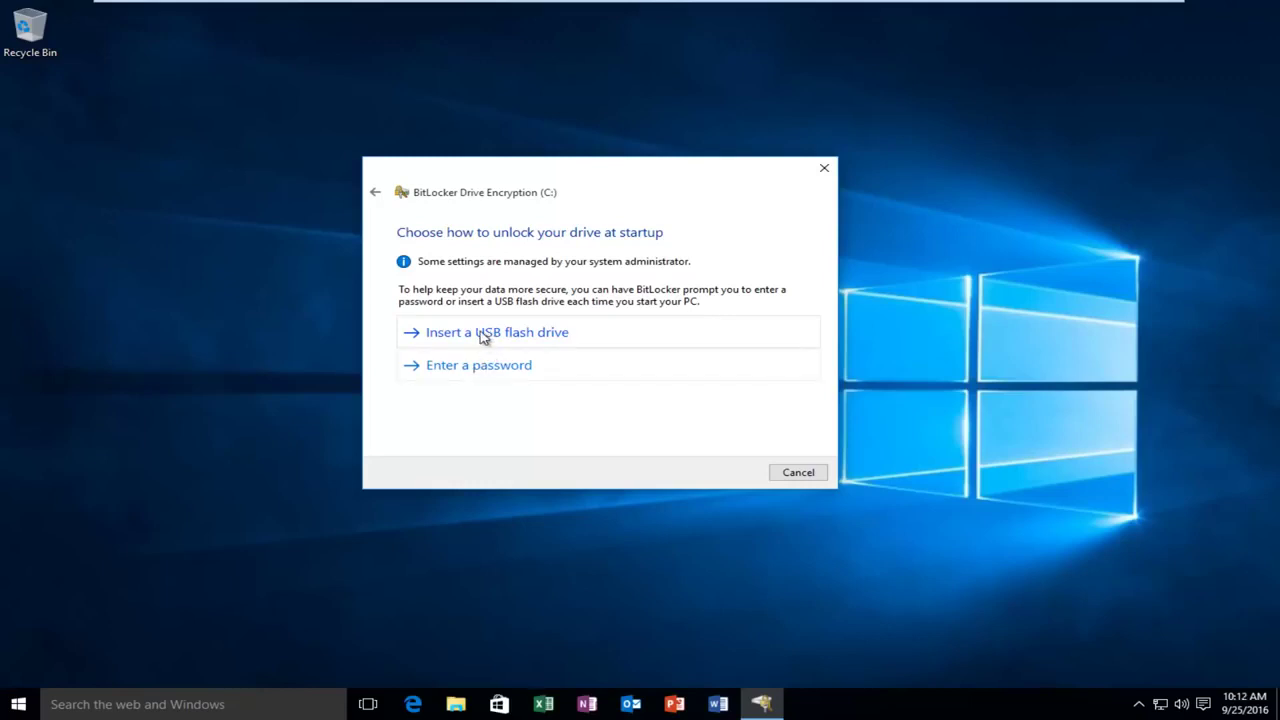
pyautogui.click(472, 368)
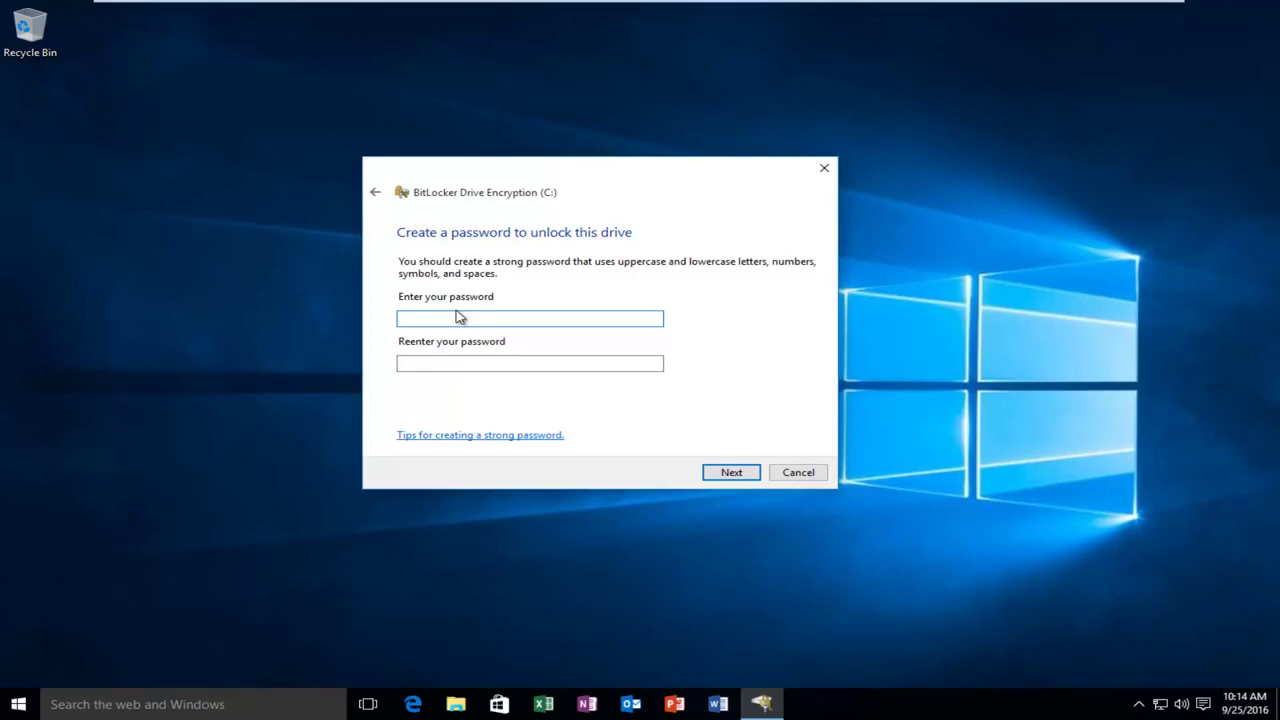
pyautogui.write('••••••')
pyautogui.click(446, 360)
pyautogui.write('•••')
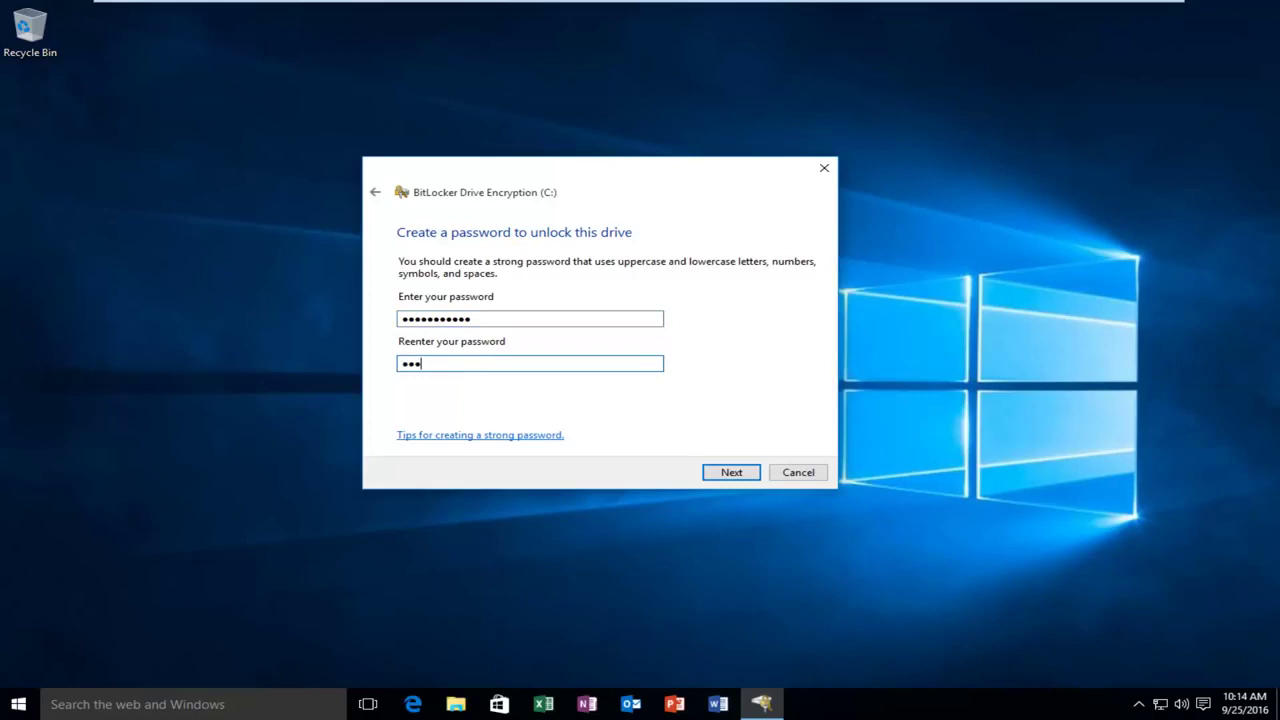
pyautogui.write('••••••••')
pyautogui.click(723, 473)
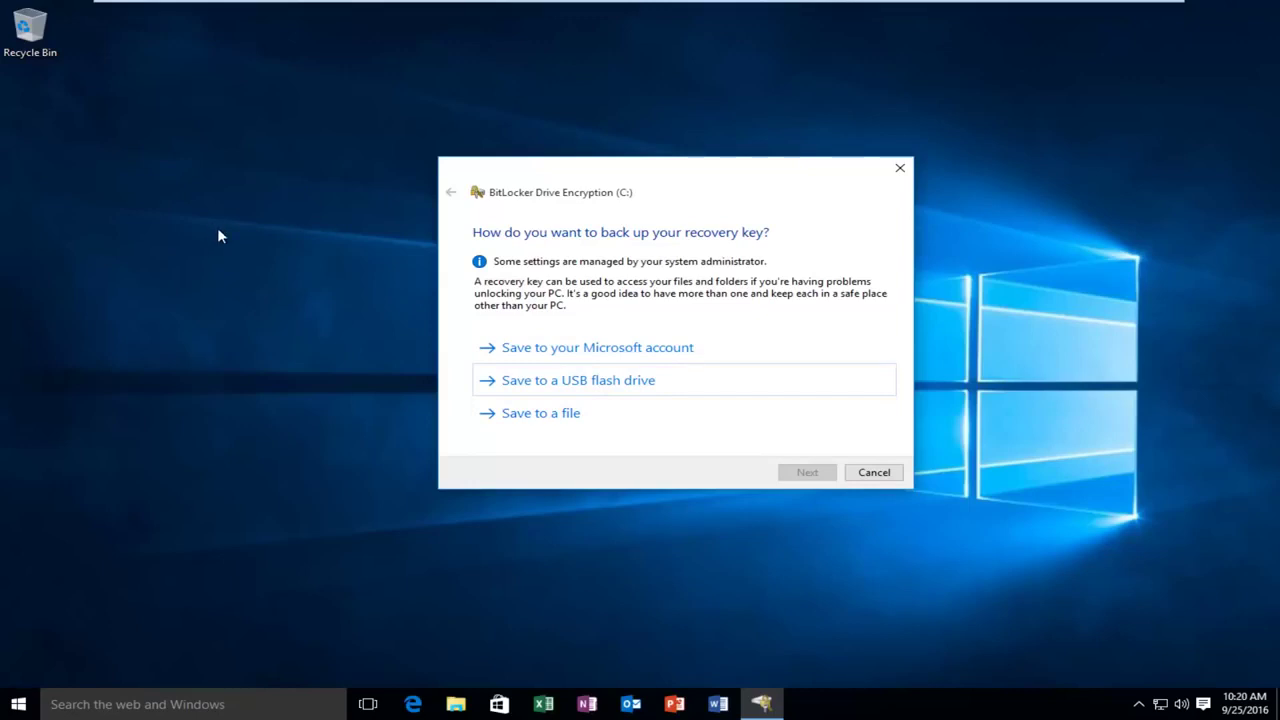
# Back up the recovery key to the Lexar (F:) USB flash drive and continue the setup
pyautogui.click(549, 382)
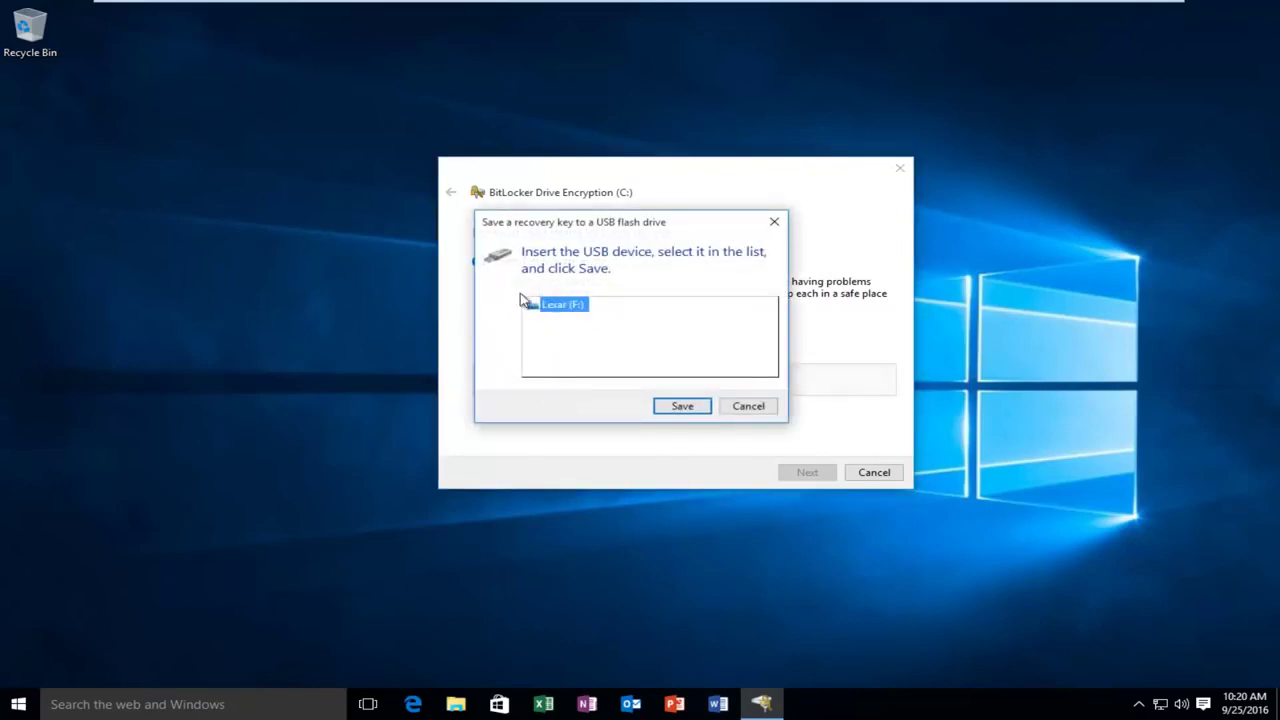
pyautogui.click(680, 412)
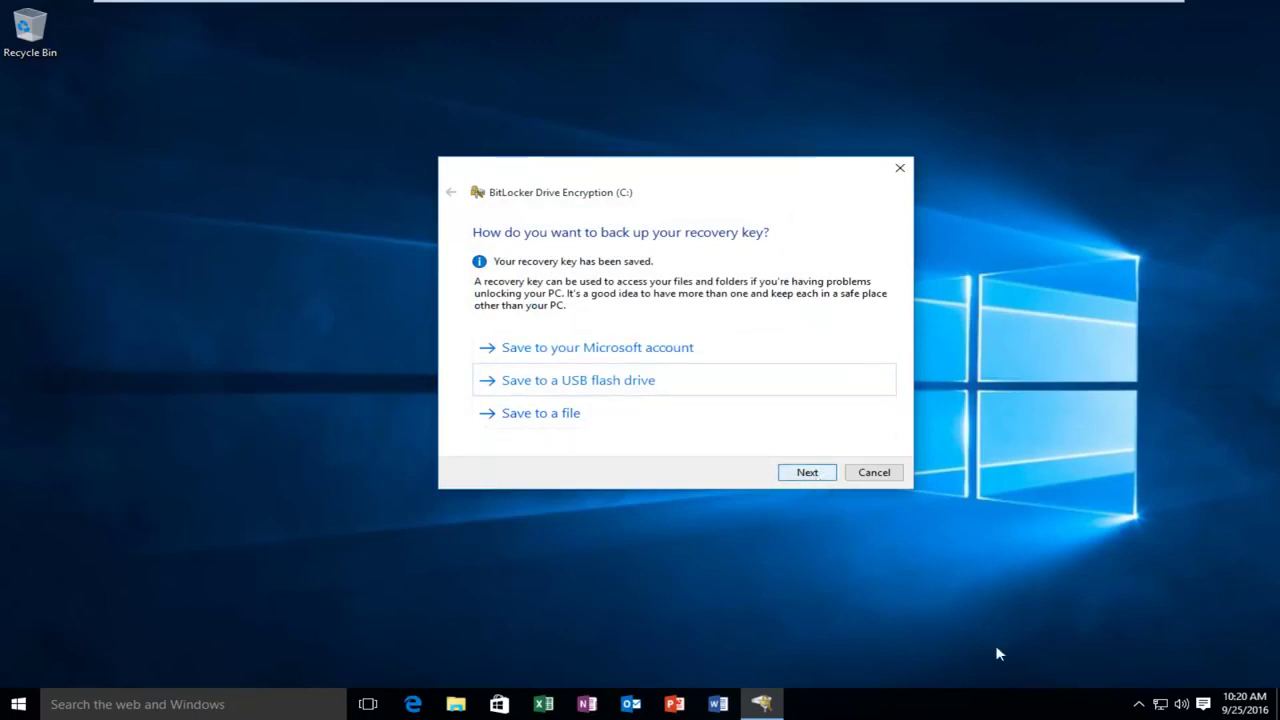
pyautogui.click(807, 474)
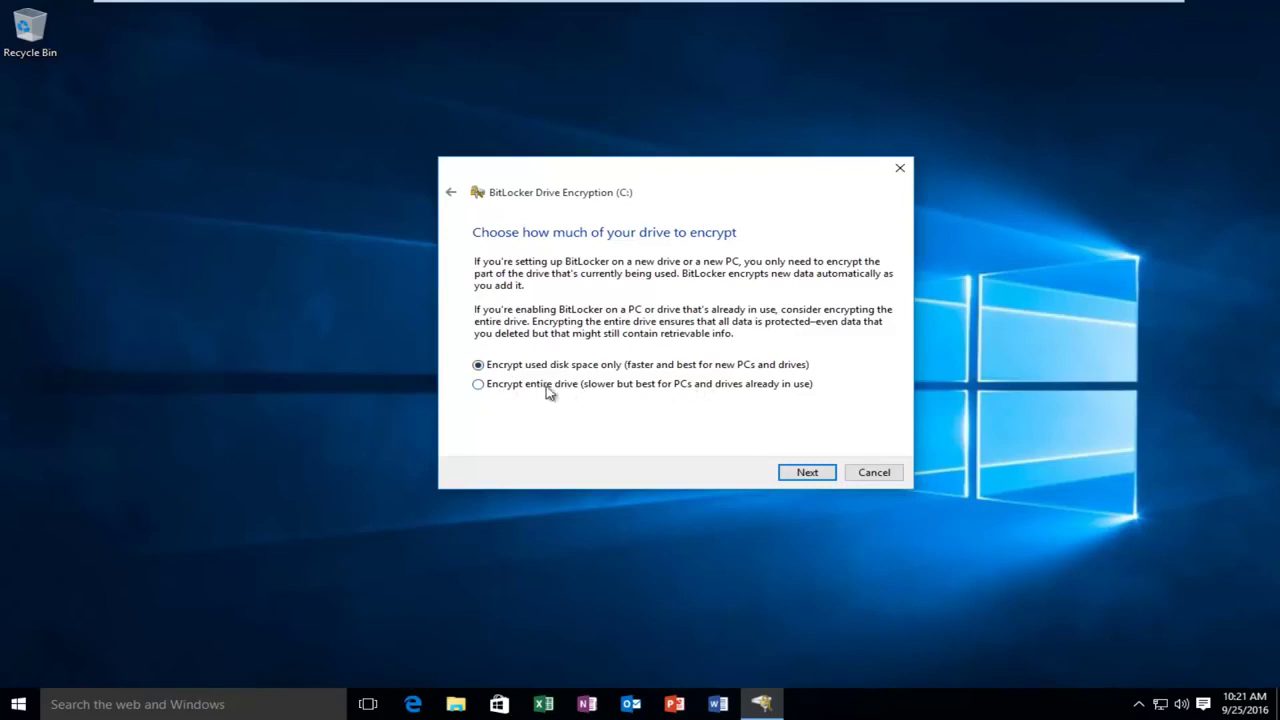
# Choose to encrypt used disk space only and continue with the BitLocker system check enabled
pyautogui.click(806, 475)
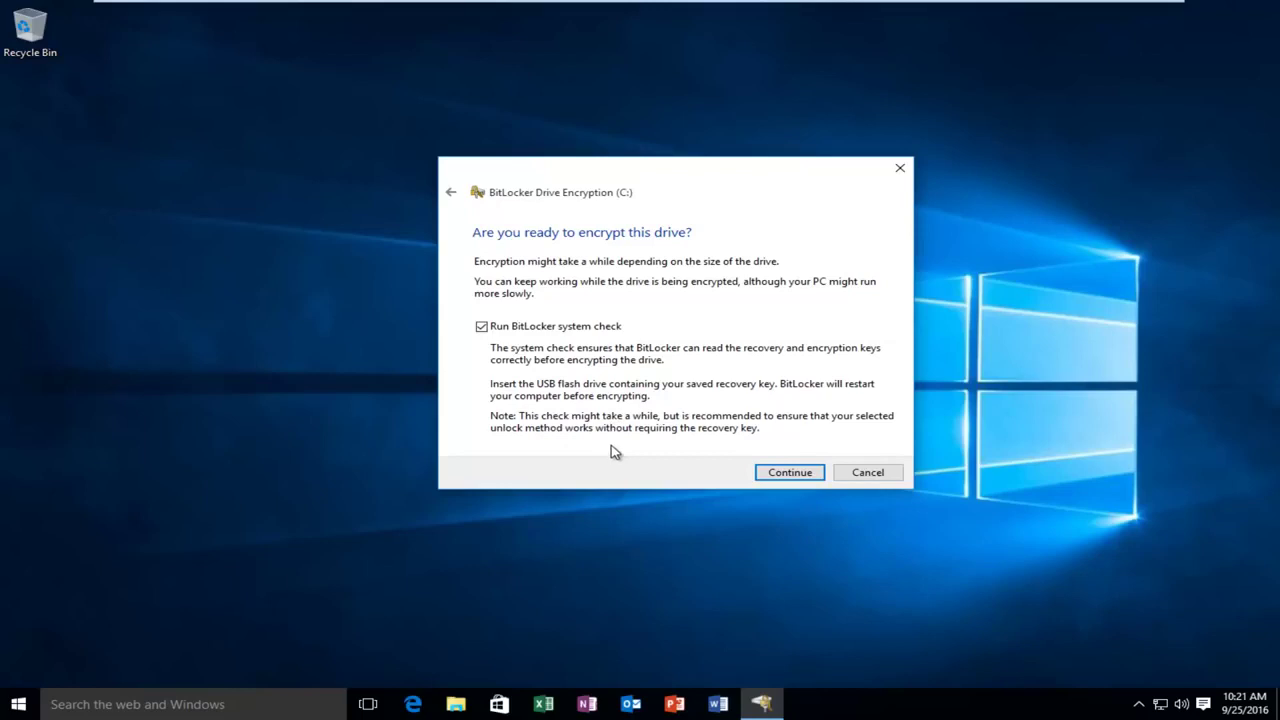
pyautogui.click(796, 478)
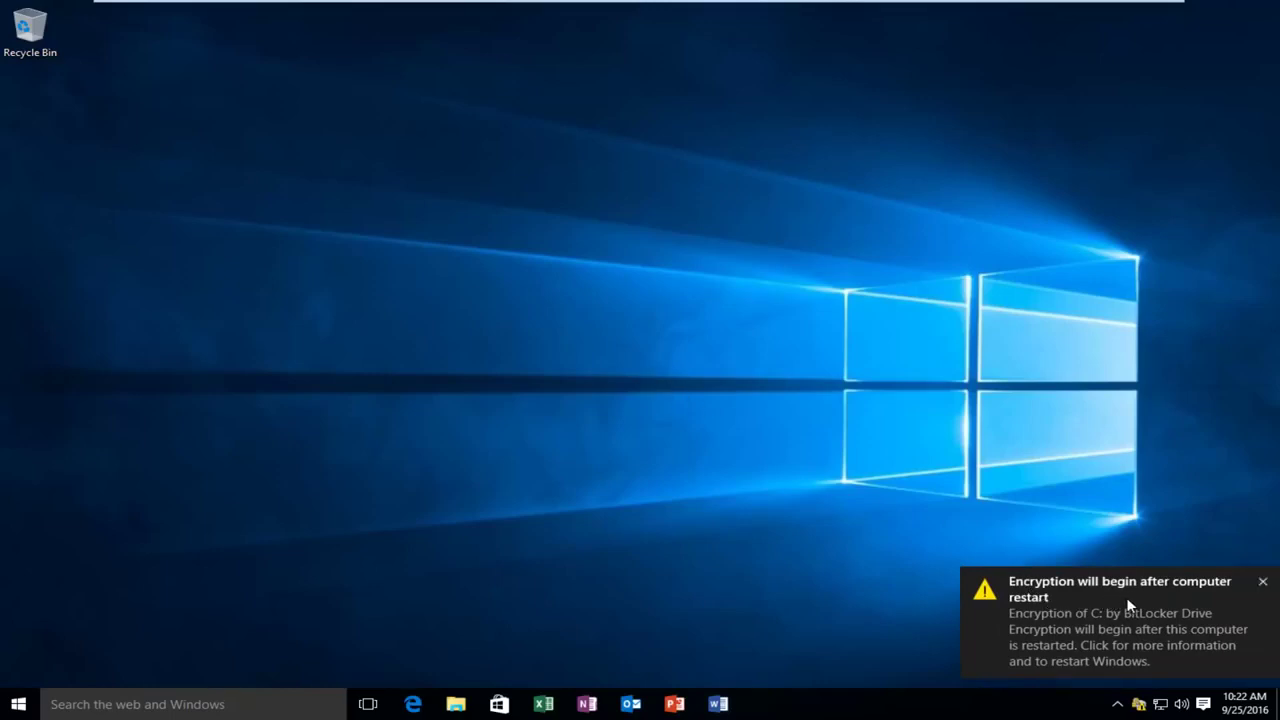
# Restart the computer and enter the drive password at the BitLocker startup screen
pyautogui.click(18, 704)
pyautogui.click(47, 641)
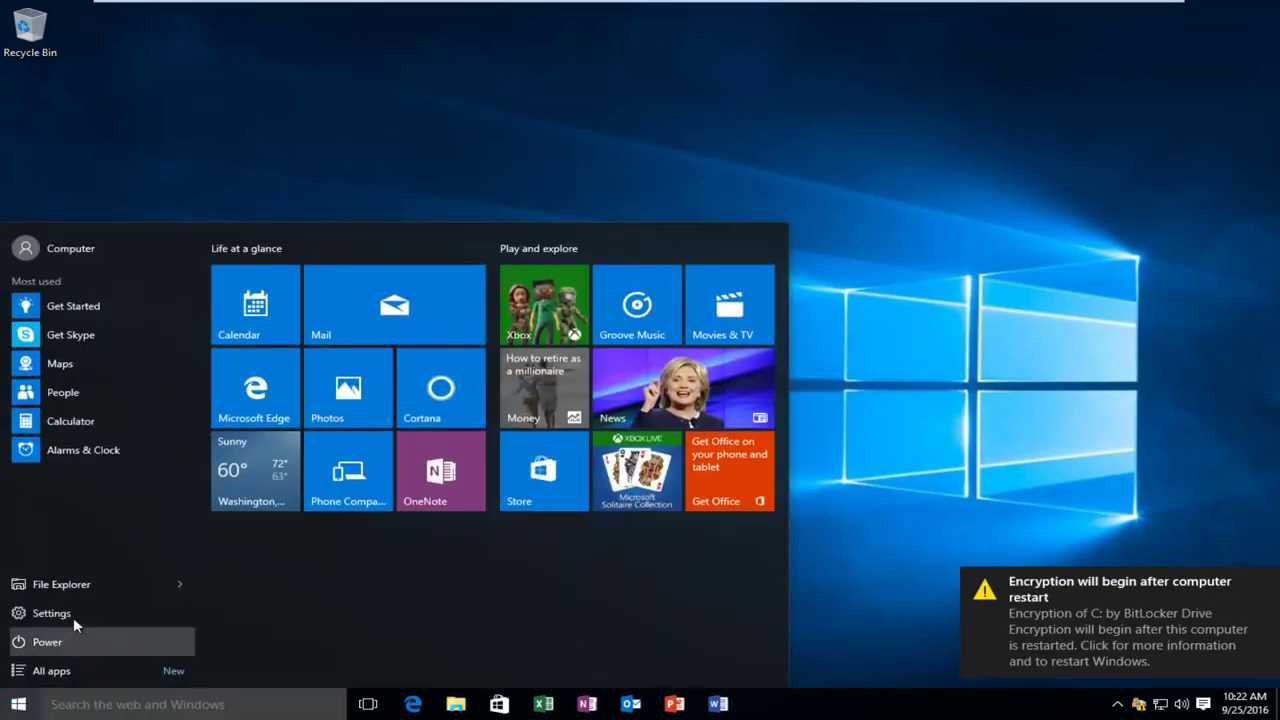
pyautogui.click(86, 611)
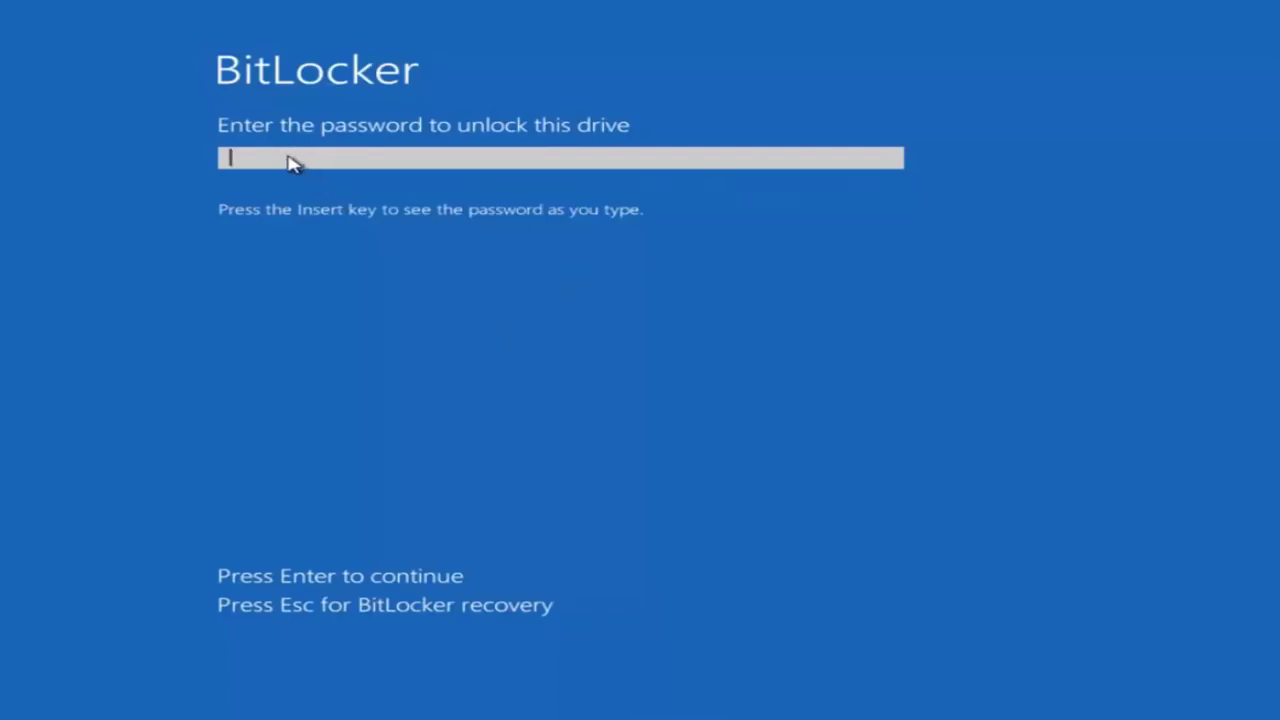
pyautogui.write('•••••••••')
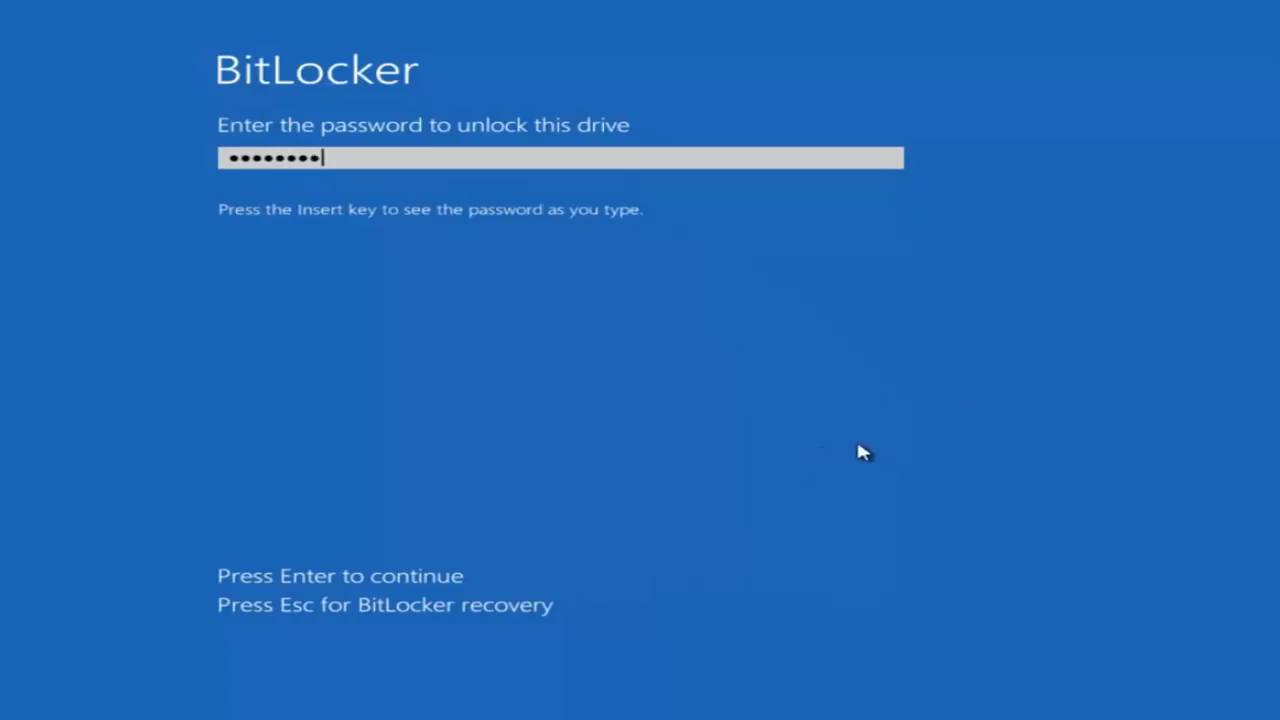